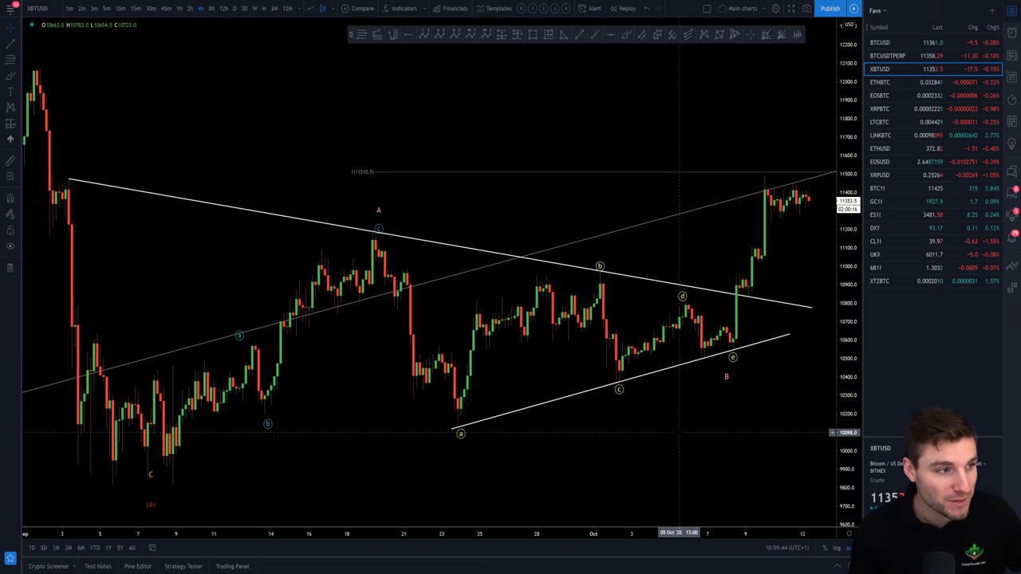
Step: Brush a series of curved bounces beneath the rising support line from wave a to wave e, and undo them
click(626, 36)
mouse_move(449, 459)
mouse_down()
mouse_move(460, 434)
mouse_move(497, 455)
mouse_move(622, 387)
mouse_move(678, 395)
mouse_move(697, 360)
mouse_move(725, 368)
mouse_up()
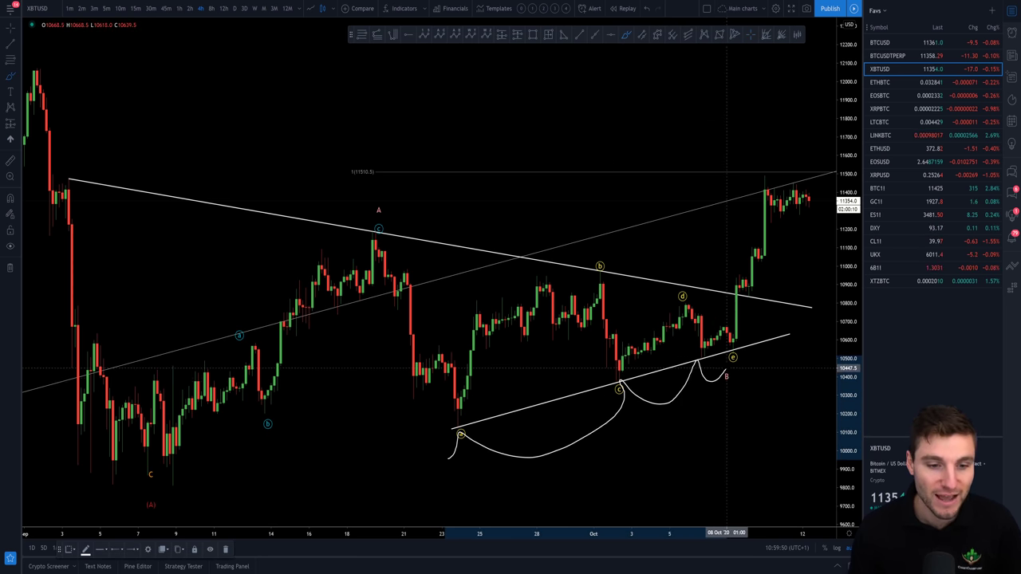
key(ctrl+z)
key(ctrl+z)
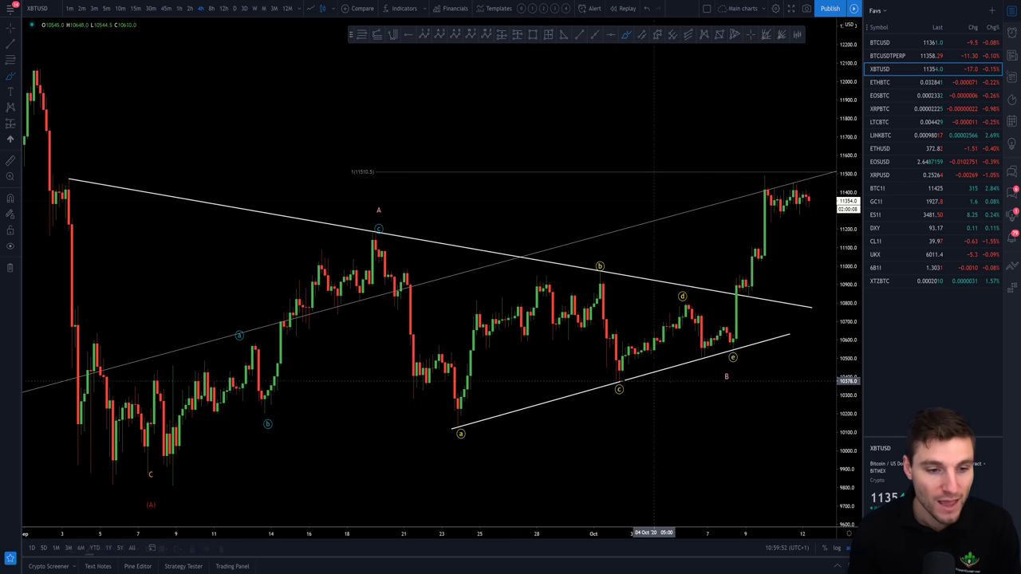
Step: Brush over the falling resistance line and the breakout rally from wave e, undoing each stroke
mouse_move(76, 176)
mouse_down()
mouse_move(71, 193)
mouse_move(385, 231)
mouse_move(607, 275)
mouse_up()
key(ctrl+z)
mouse_move(725, 339)
mouse_down()
mouse_move(730, 286)
mouse_move(739, 276)
mouse_move(746, 291)
mouse_move(767, 184)
mouse_up()
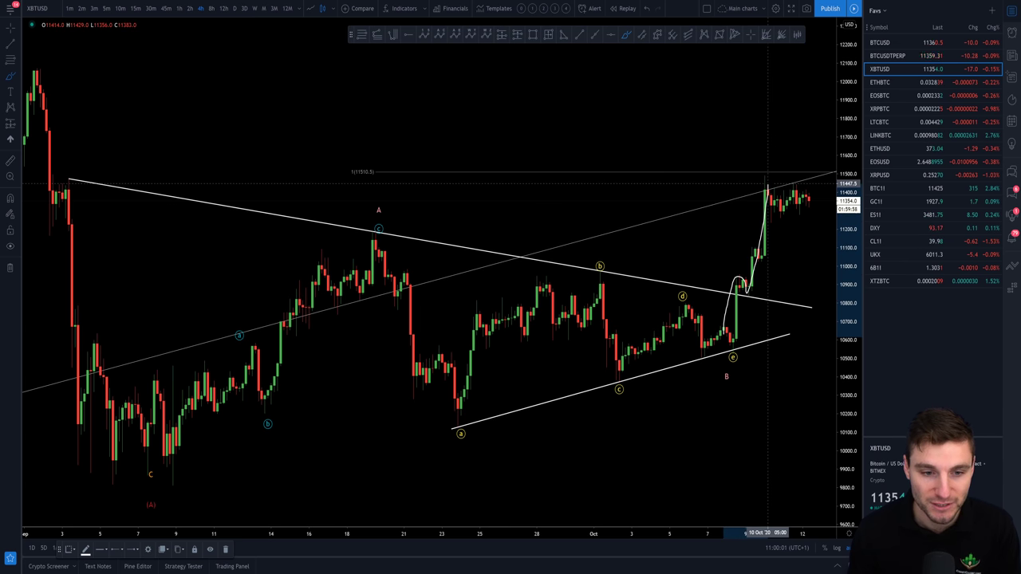
key(ctrl+z)
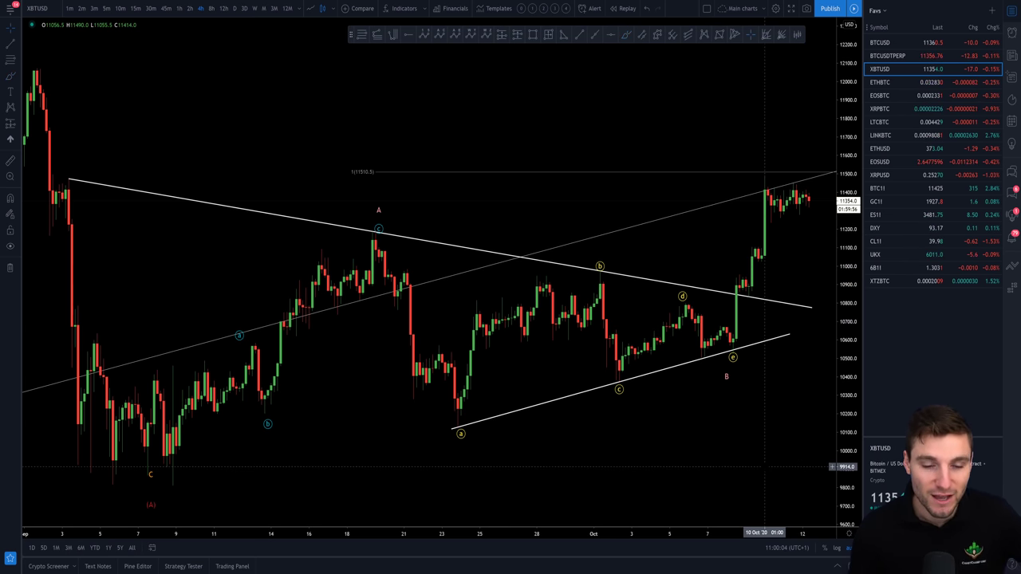
Step: Place a Fibonacci retracement from the wave c low at 10369 up to 10795, and delete it
scroll(672, 359, up, 3)
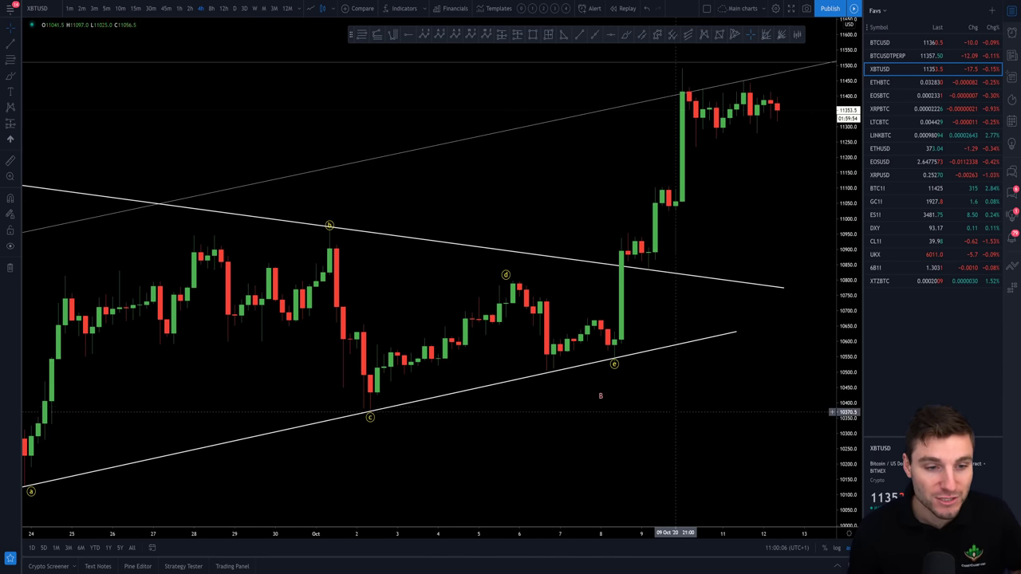
click(359, 35)
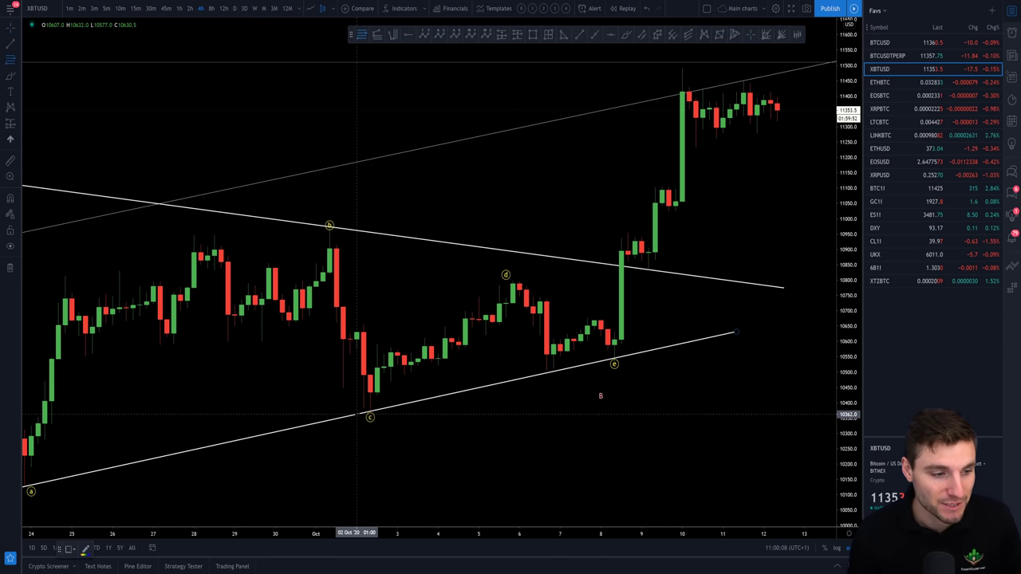
click(365, 412)
click(668, 281)
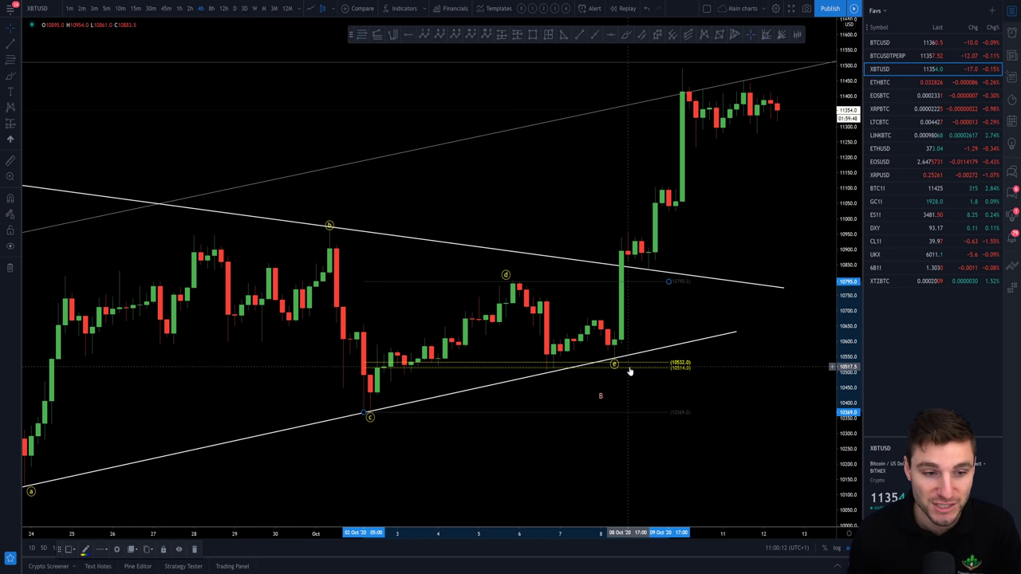
key(Delete)
scroll(636, 365, down, 3)
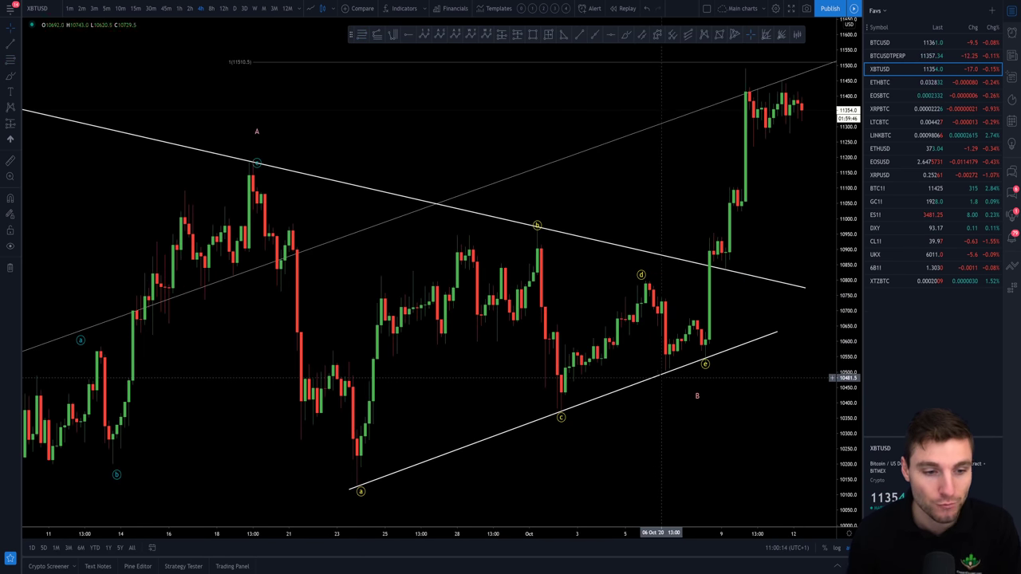
click(718, 309)
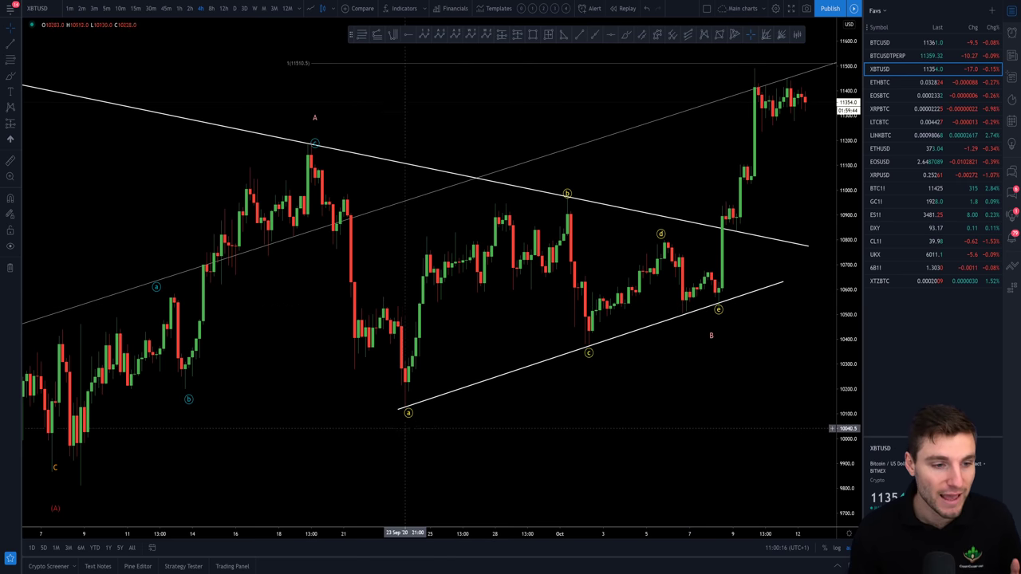
Step: Show XBTUSD on the 15-minute interval and examine the retest of the falling trendline after the breakout
scroll(682, 233, down, 3)
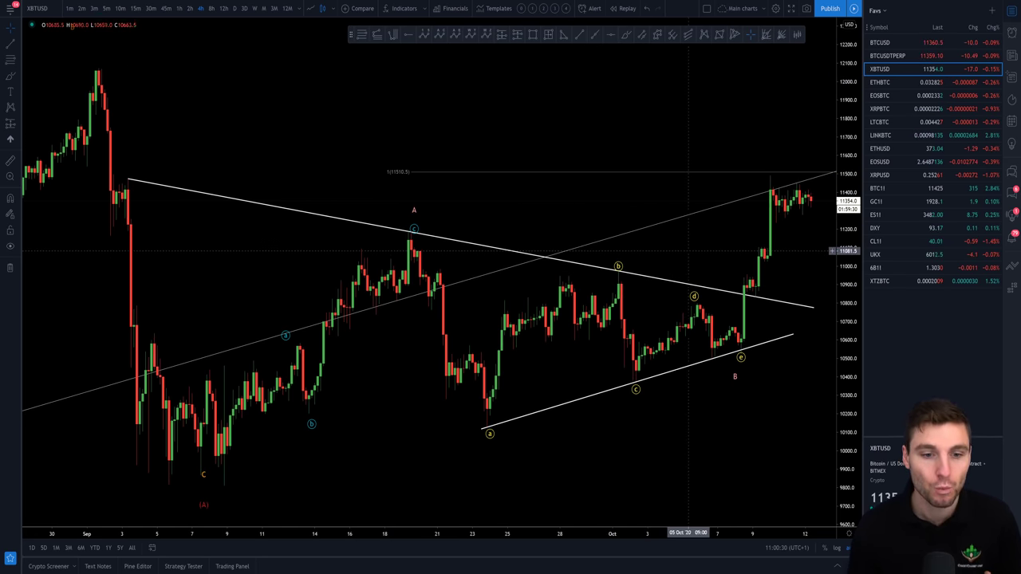
click(135, 8)
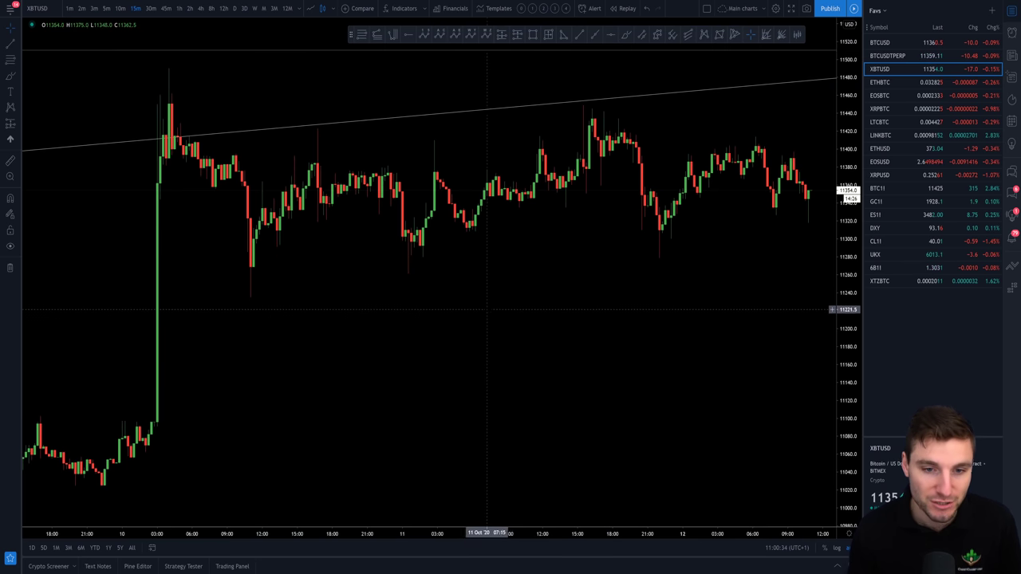
scroll(479, 279, left, 5)
scroll(277, 281, up, 5)
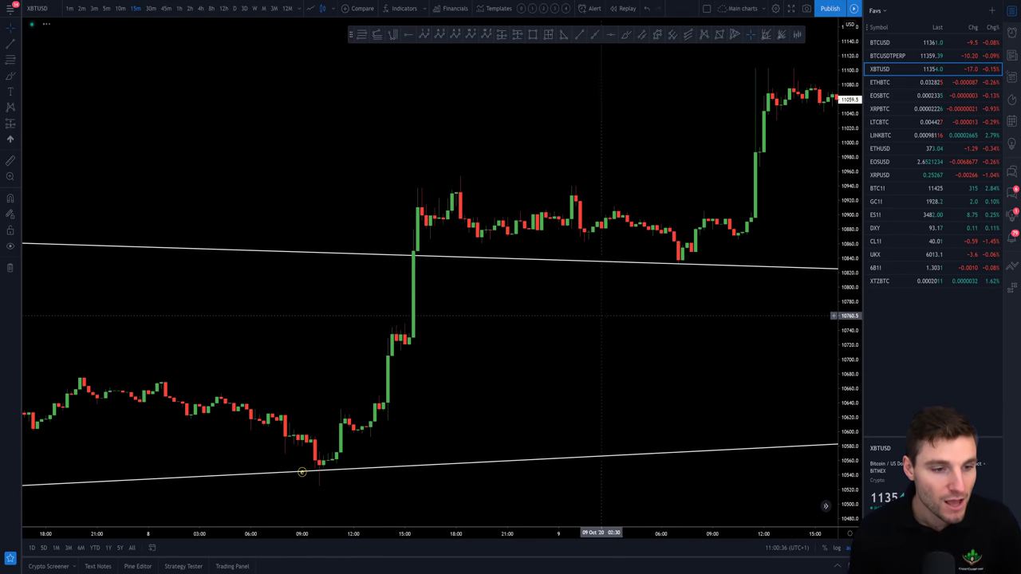
scroll(335, 393, up, 3)
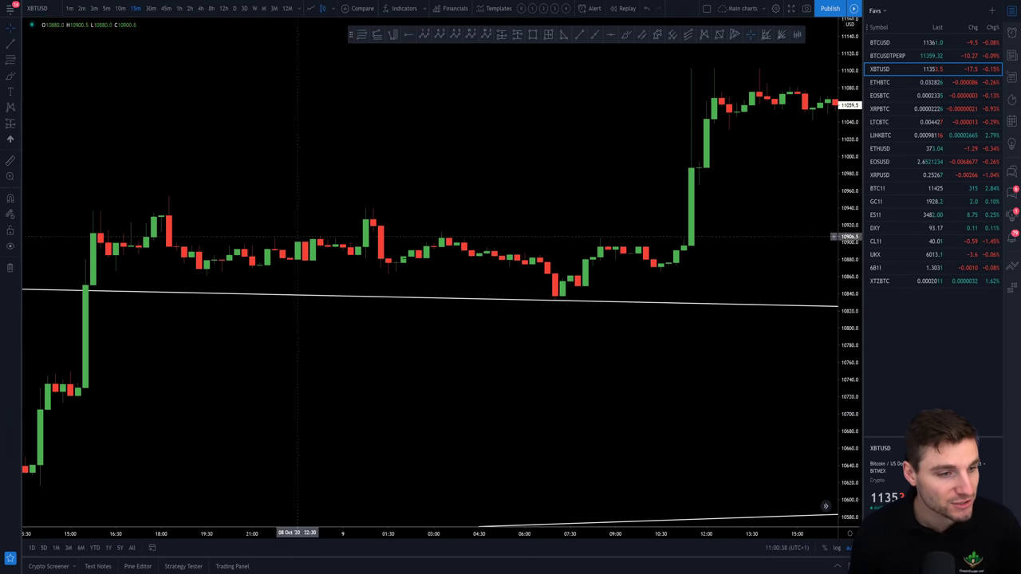
drag(854, 418, 854, 368)
scroll(265, 351, down, 2)
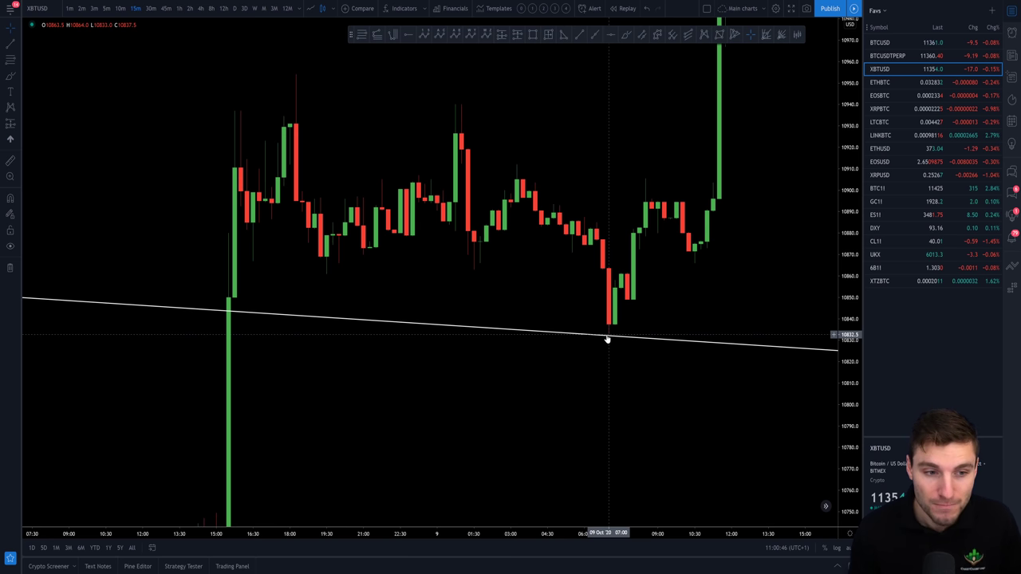
click(848, 548)
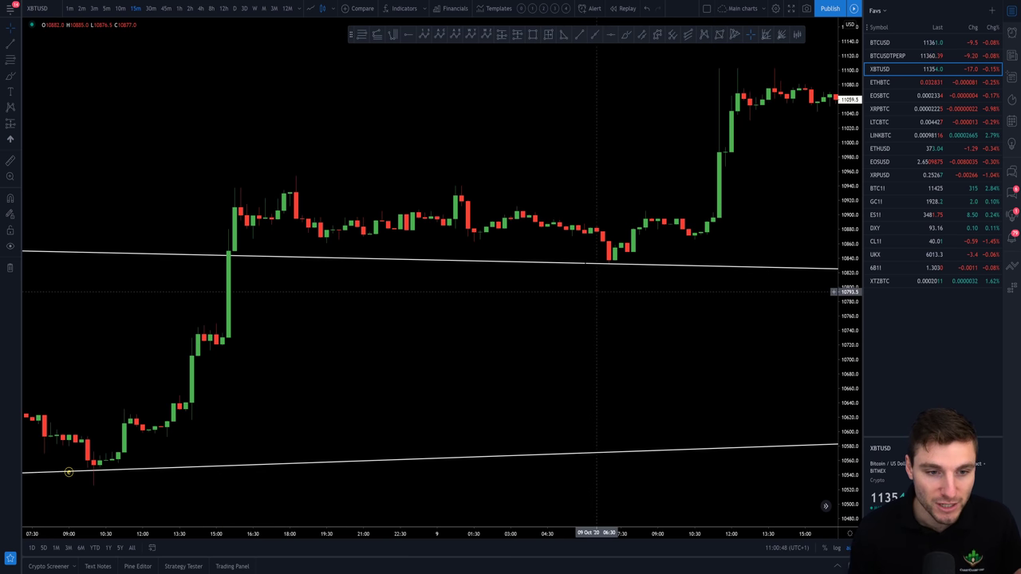
Step: Examine the stepped rally from the triangle breakout through to the latest 15-minute candles
scroll(700, 142, down, 2)
drag(765, 183, 483, 216)
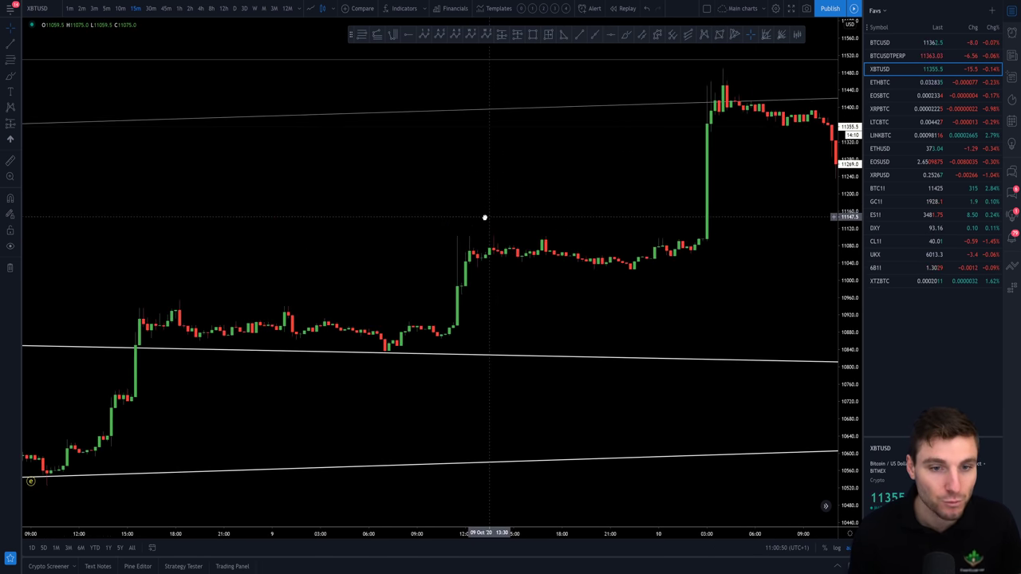
scroll(699, 209, down, 3)
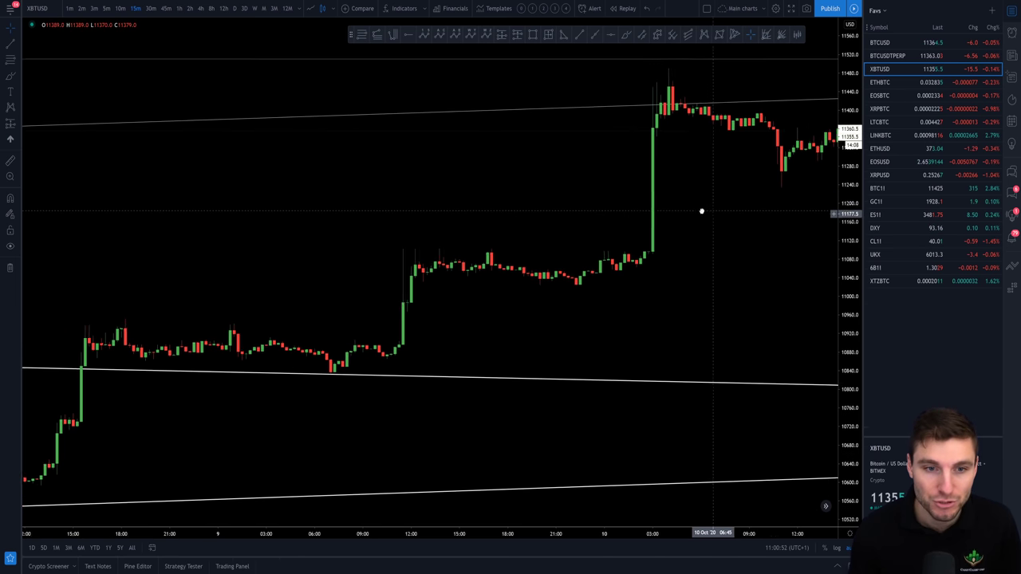
scroll(725, 217, down, 1)
drag(778, 216, 346, 239)
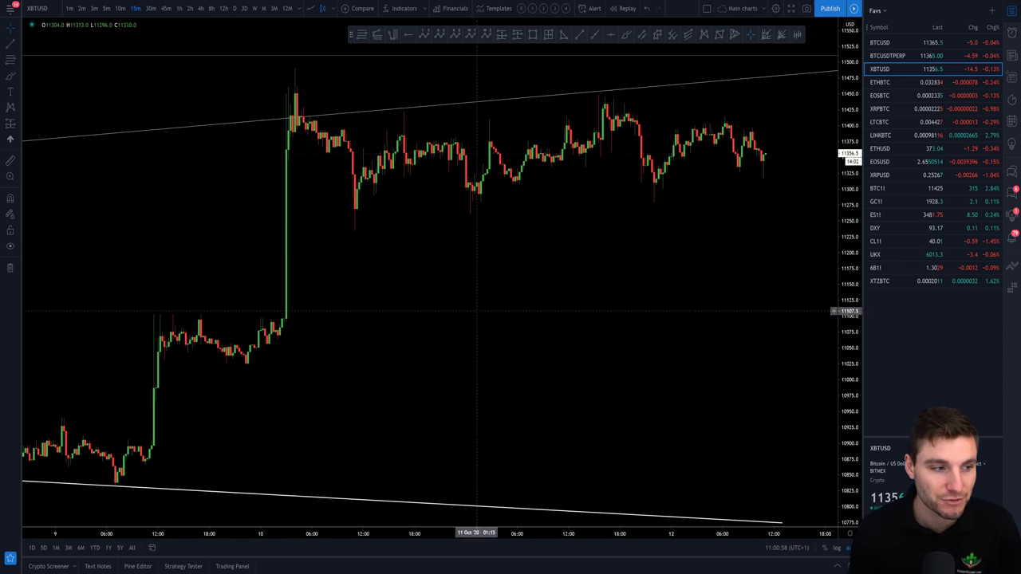
scroll(476, 320, down, 3)
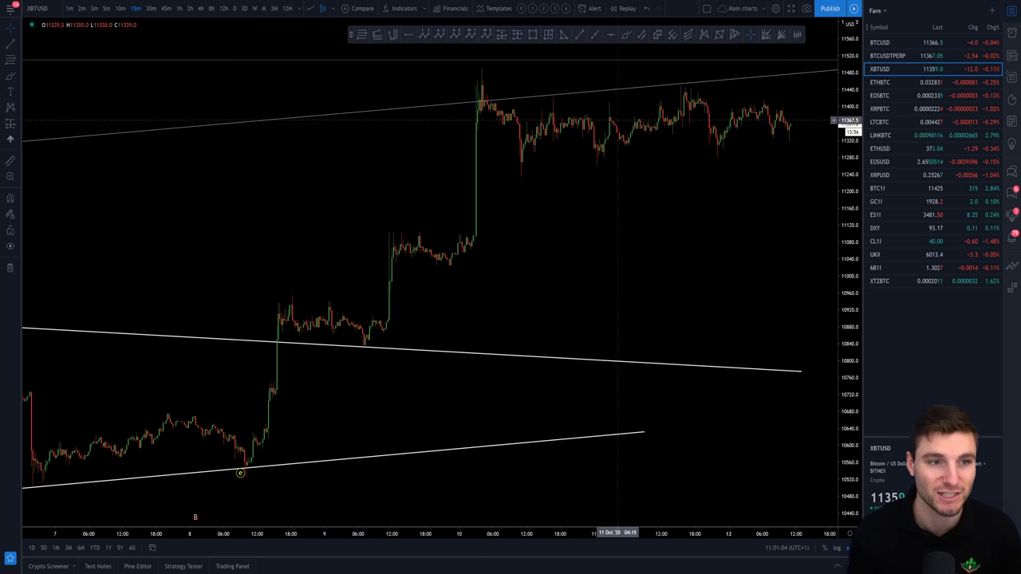
Step: Switch XBTUSD to the 1-hour interval and view the whole triangle with its wave labels
click(179, 8)
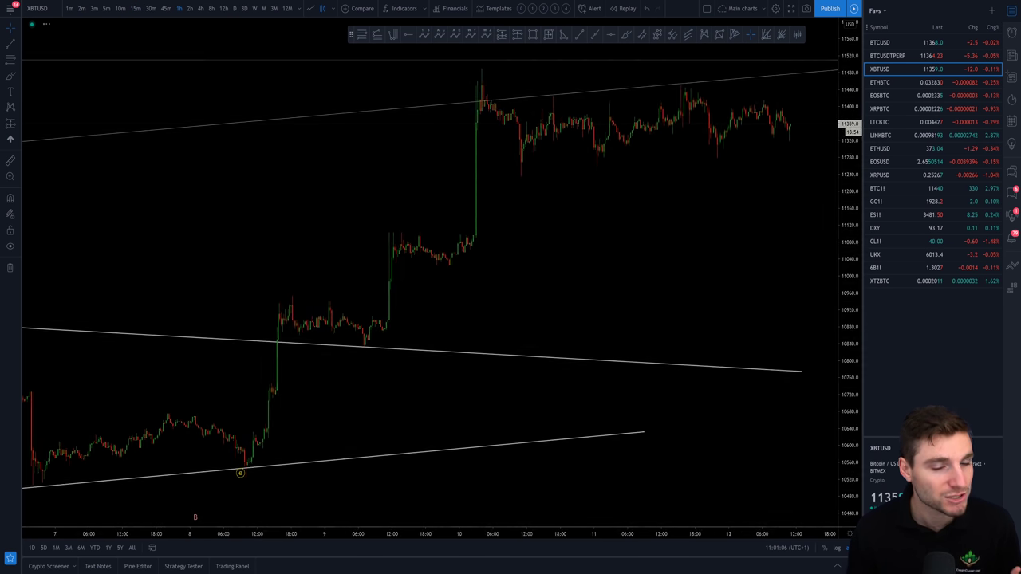
scroll(750, 400, up, 2)
drag(750, 400, 687, 410)
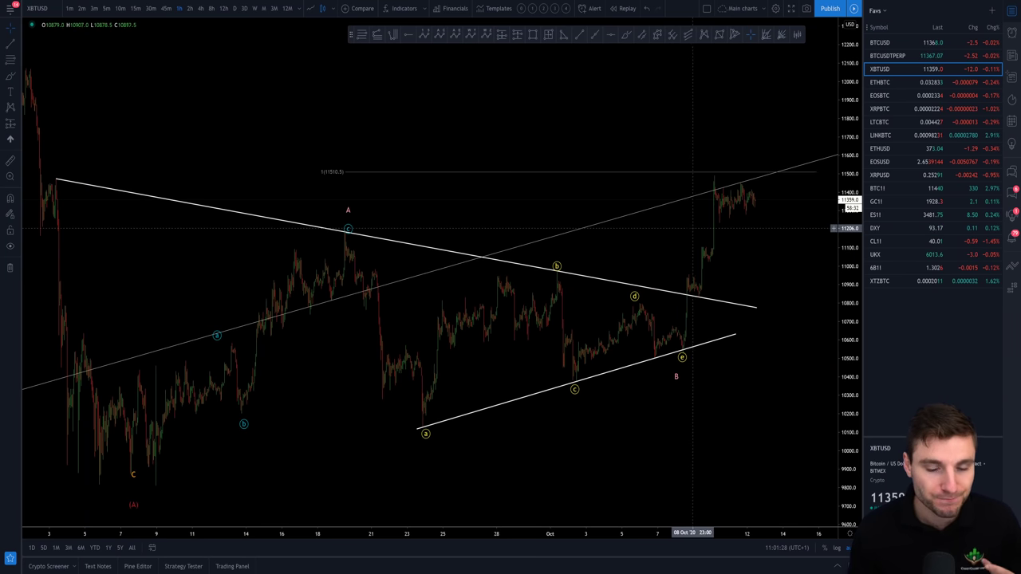
Step: Open the LINKBTC chart on the 4-hour interval with the full descending channel in view
click(880, 139)
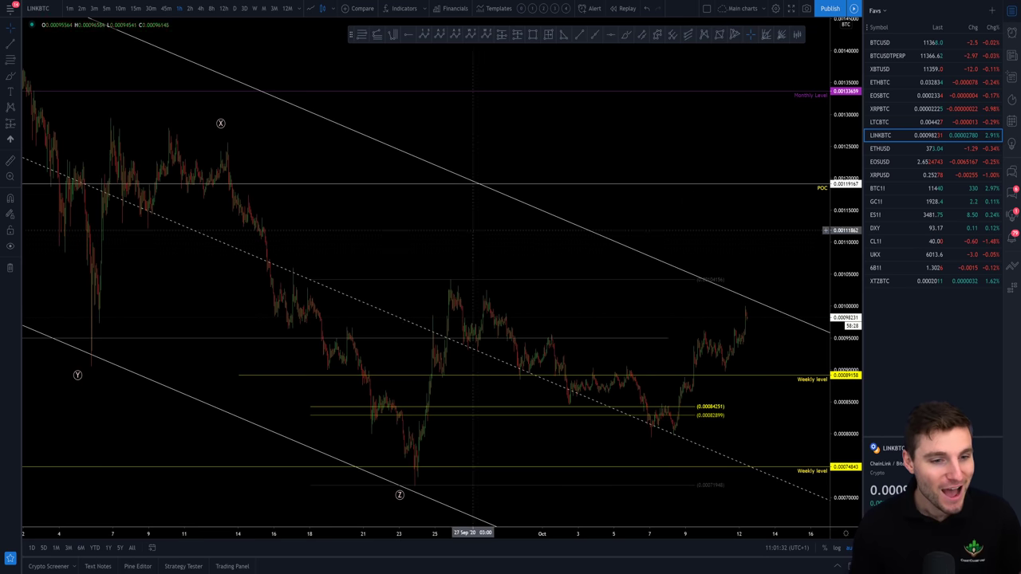
click(200, 8)
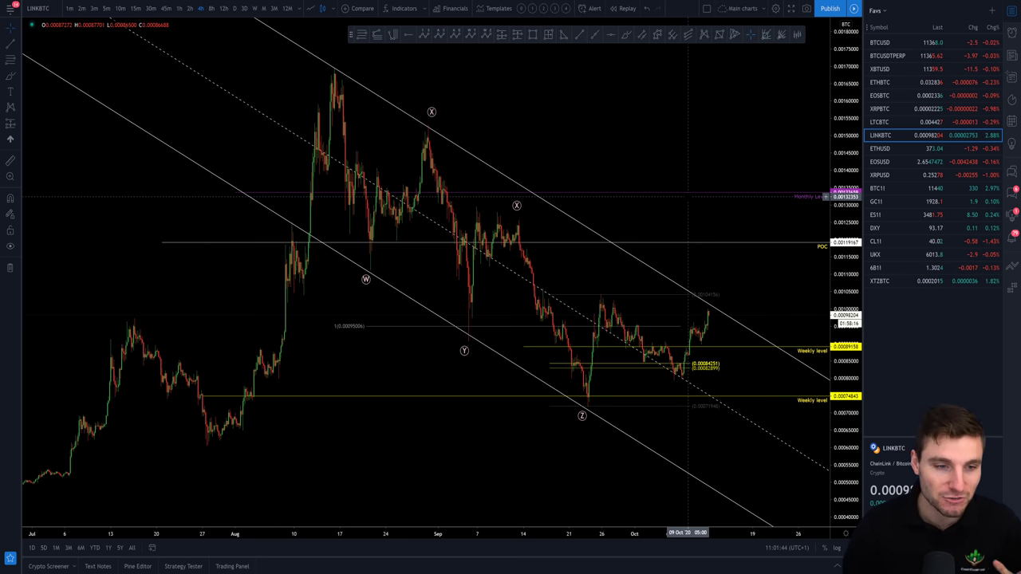
scroll(634, 196, down, 5)
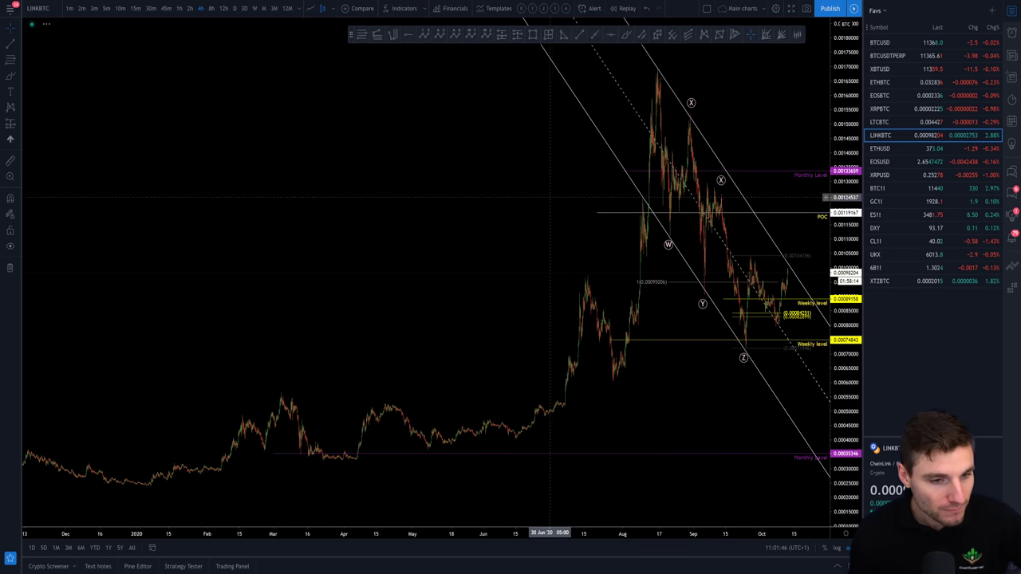
scroll(558, 201, up, 3)
scroll(566, 199, up, 4)
drag(579, 159, 643, 149)
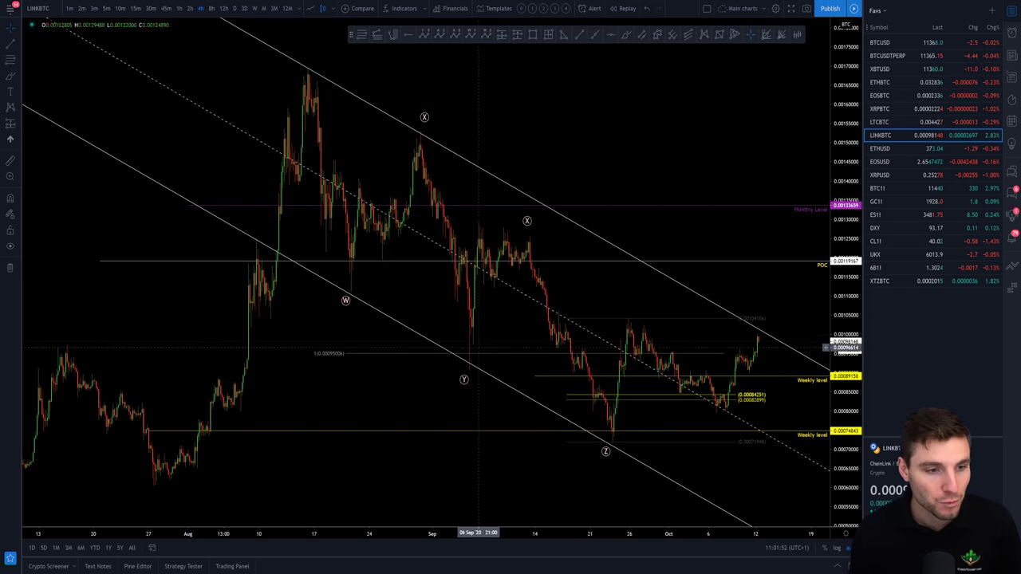
Step: Examine LINKBTC's W-X-Y-X-Z waves, the retracement levels, and price near the descending channel's upper line
scroll(610, 239, up, 3)
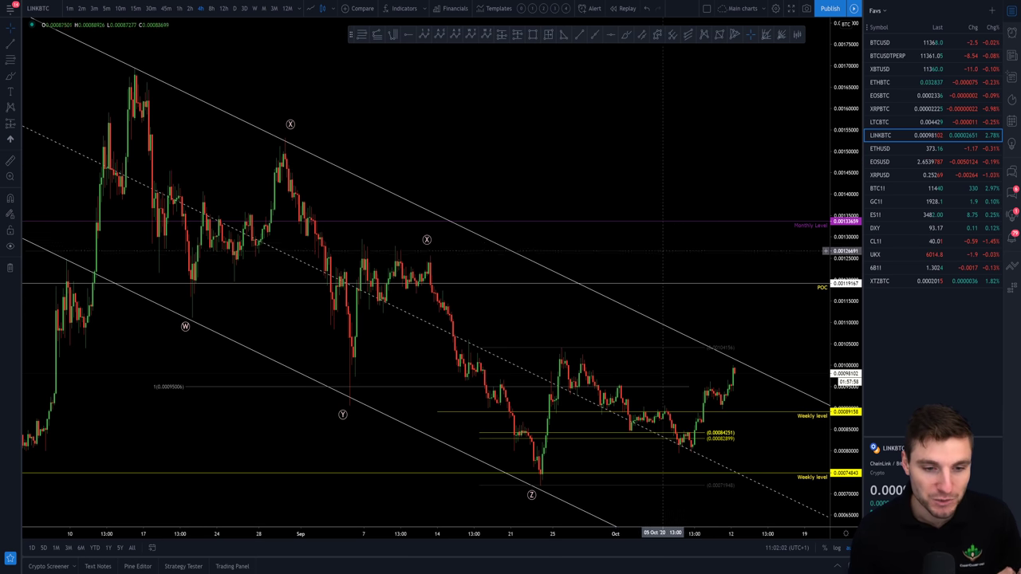
scroll(741, 358, up, 2)
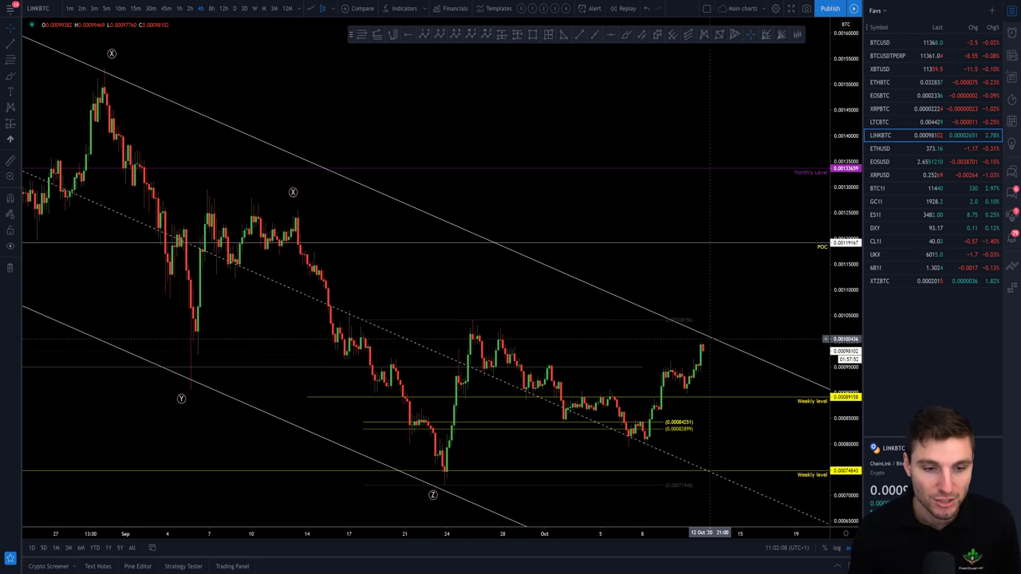
scroll(706, 339, up, 3)
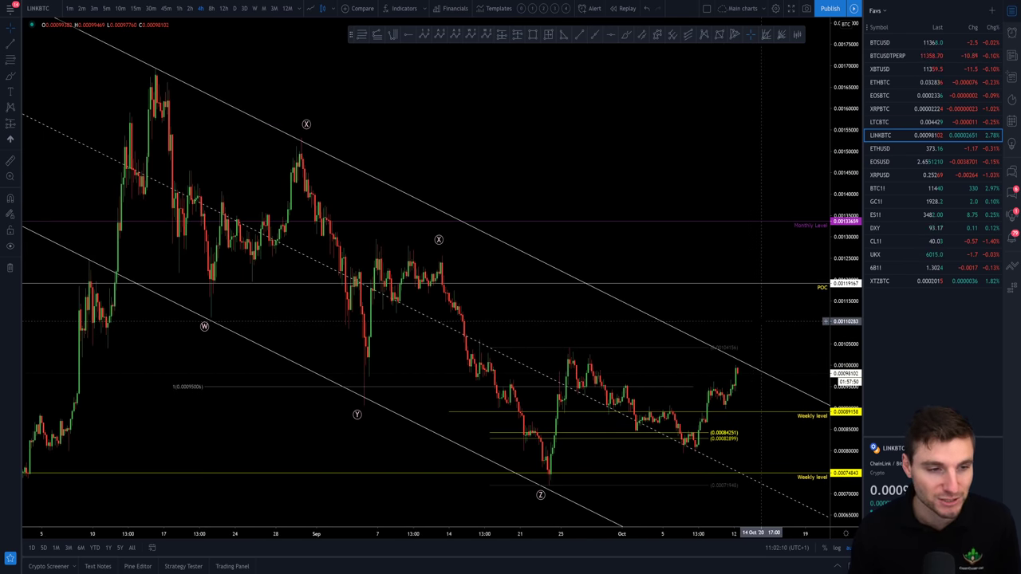
scroll(748, 323, up, 2)
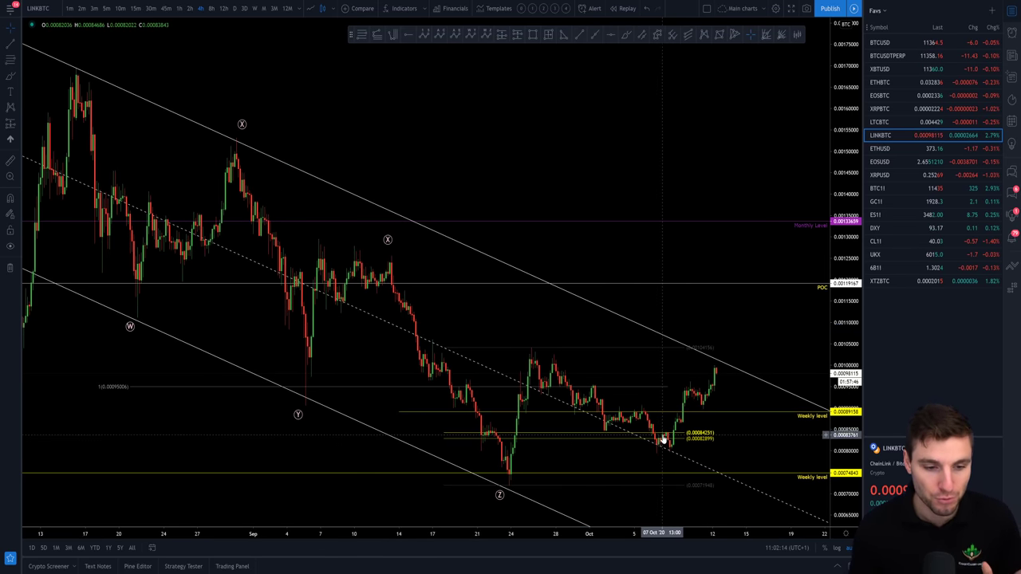
scroll(655, 444, up, 1)
scroll(642, 427, up, 3)
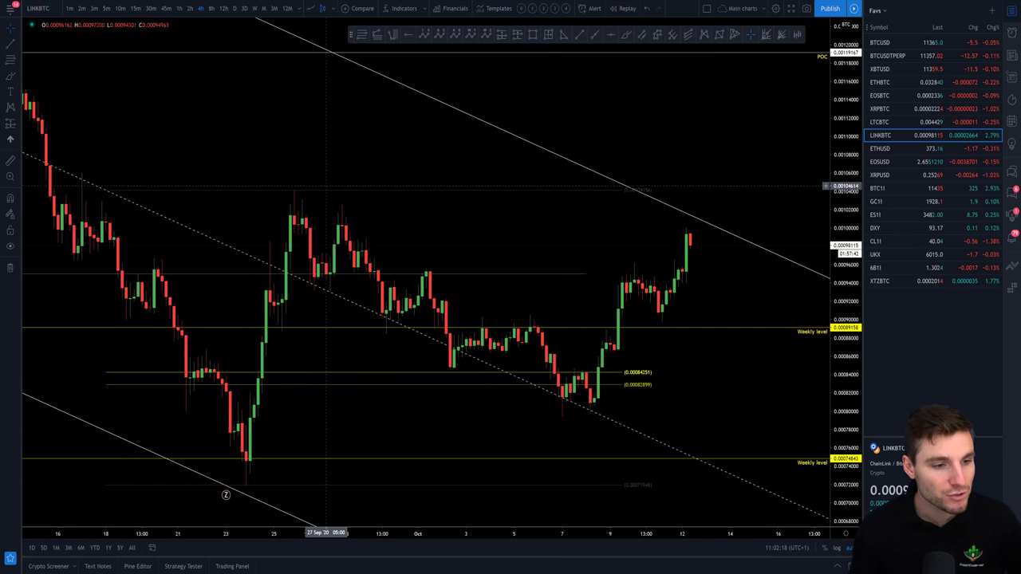
scroll(611, 375, down, 4)
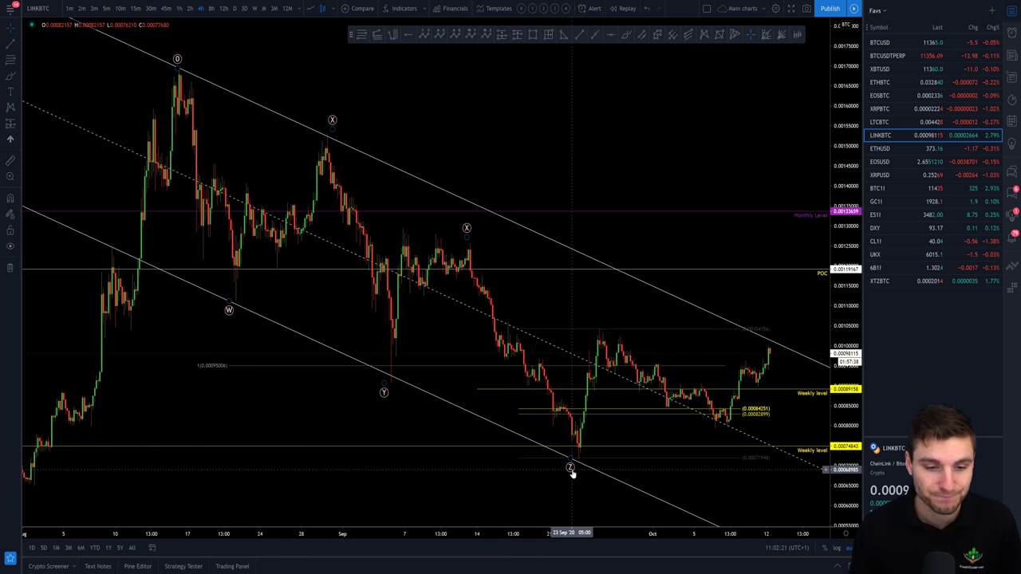
scroll(571, 470, up, 3)
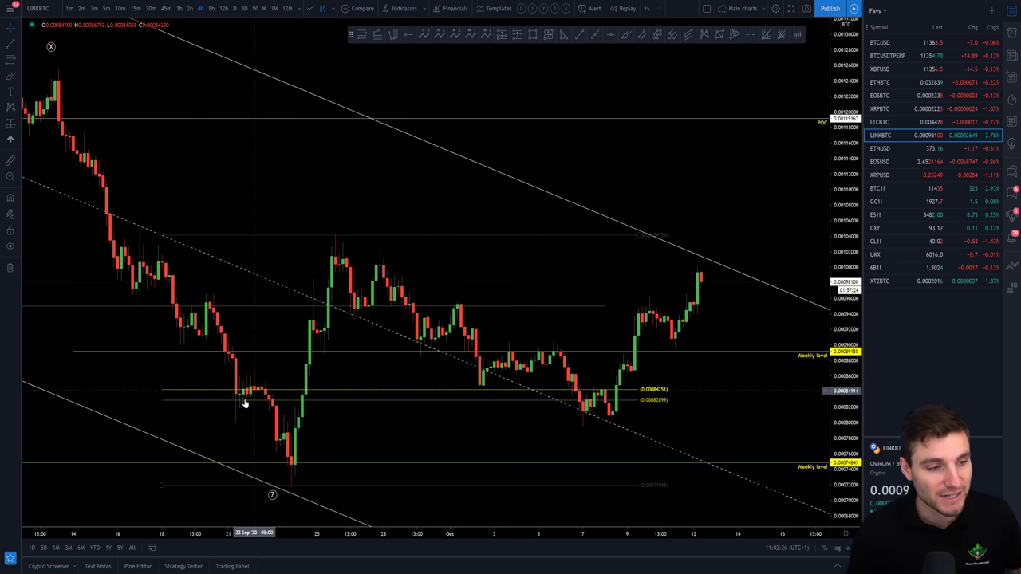
scroll(249, 395, down, 3)
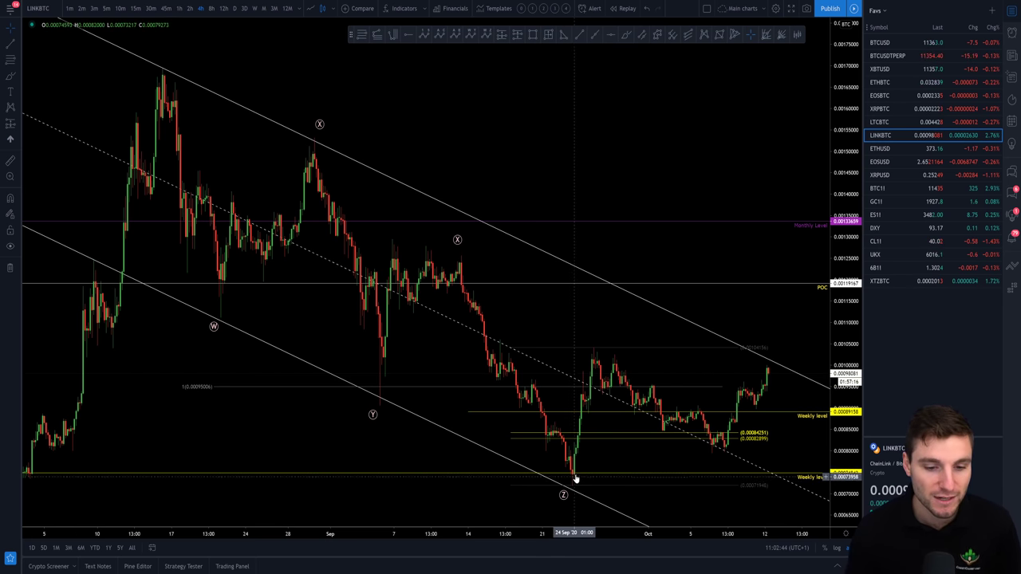
Step: Switch to the altcoins channel in Discord and enlarge the chart image posted with the LINK long message
scroll(583, 491, up, 3)
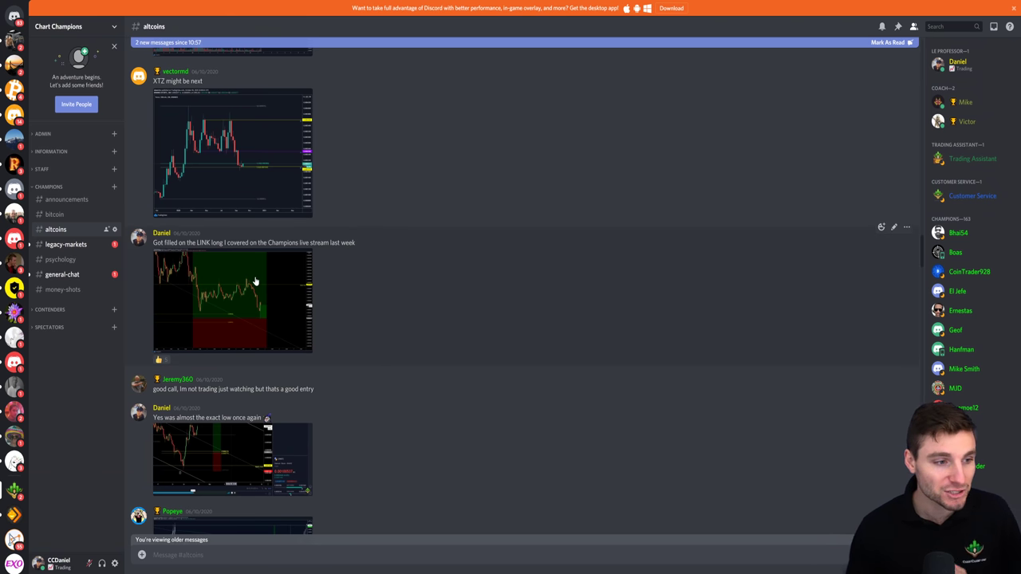
click(254, 282)
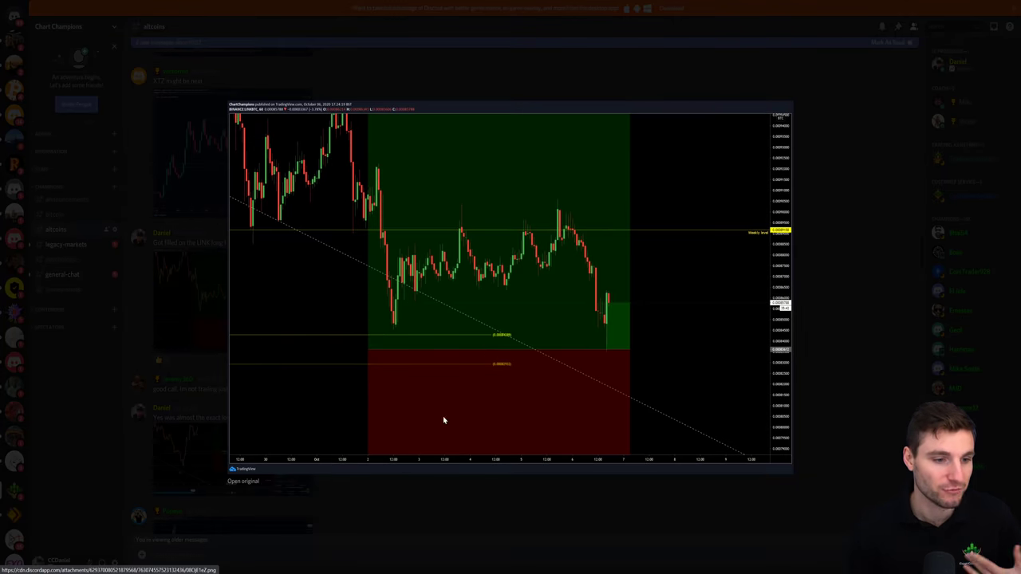
Step: View the LINK long chart image at full size and enlarge the chart posted with the "almost the exact low" reply in Discord
click(233, 482)
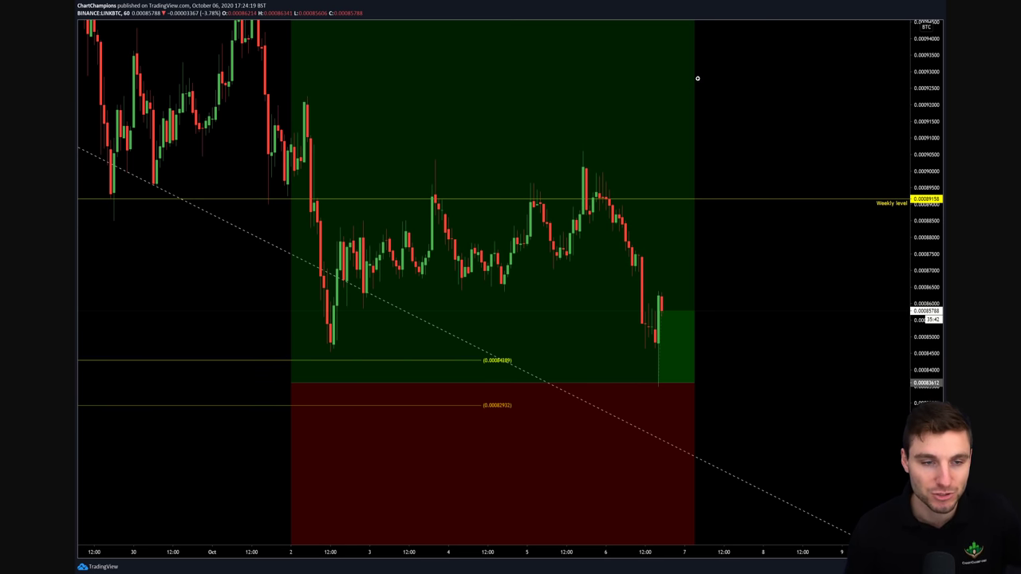
key(alt+Tab)
click(835, 233)
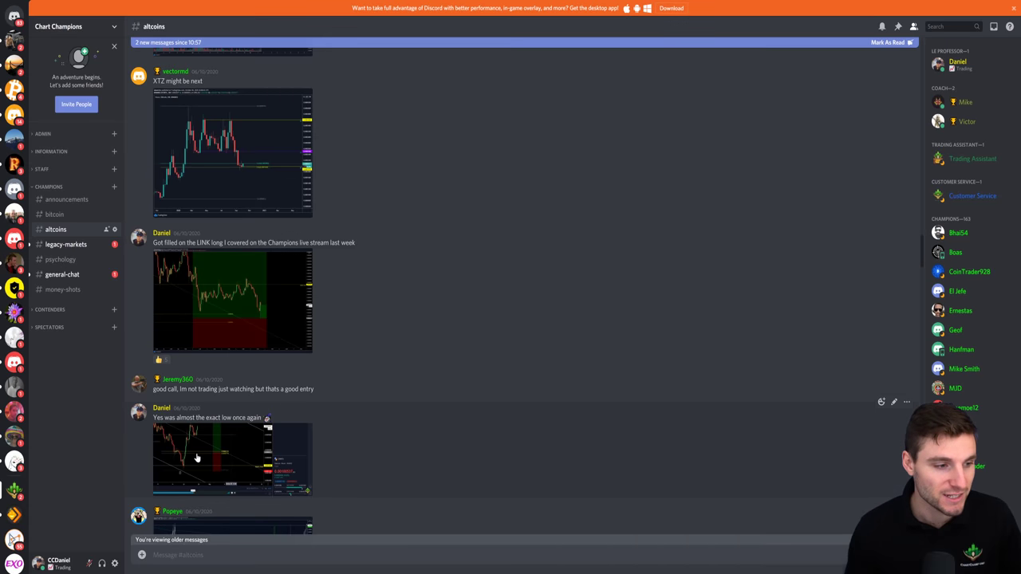
click(198, 458)
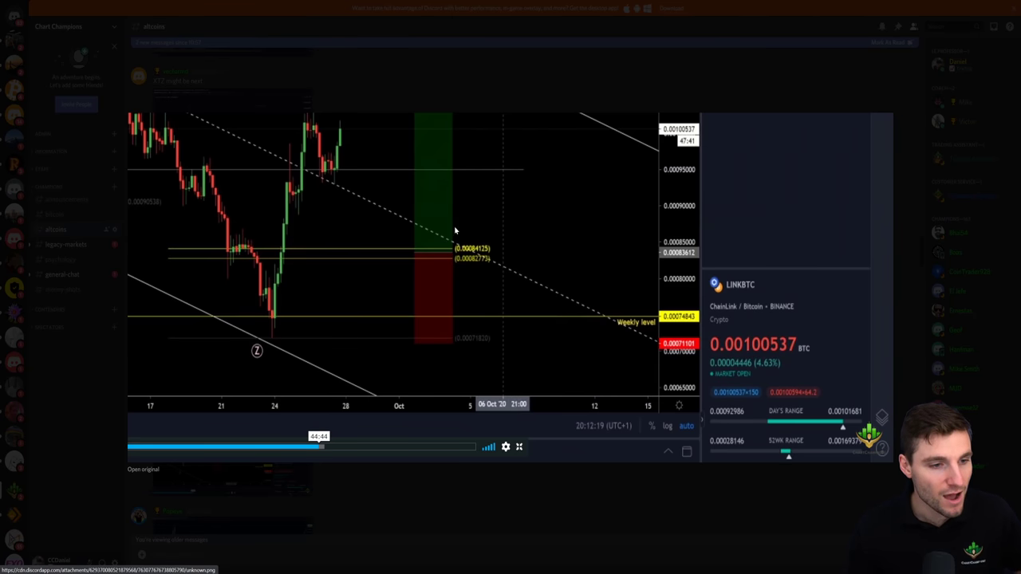
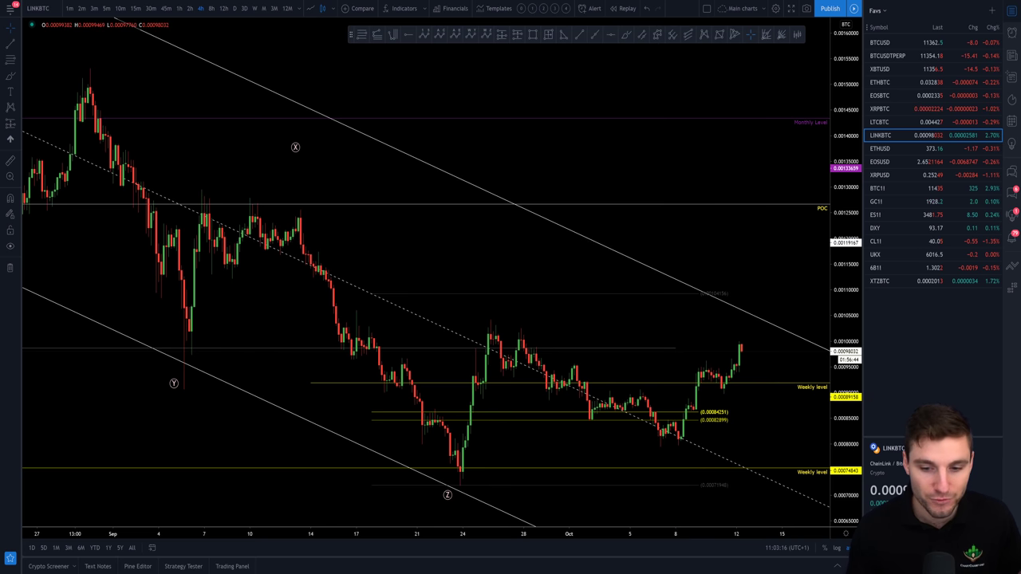
Step: Unhide the Risk/Reward drawing on the LINKBTC chart and extend its end date past the latest candle
scroll(587, 355, down, 3)
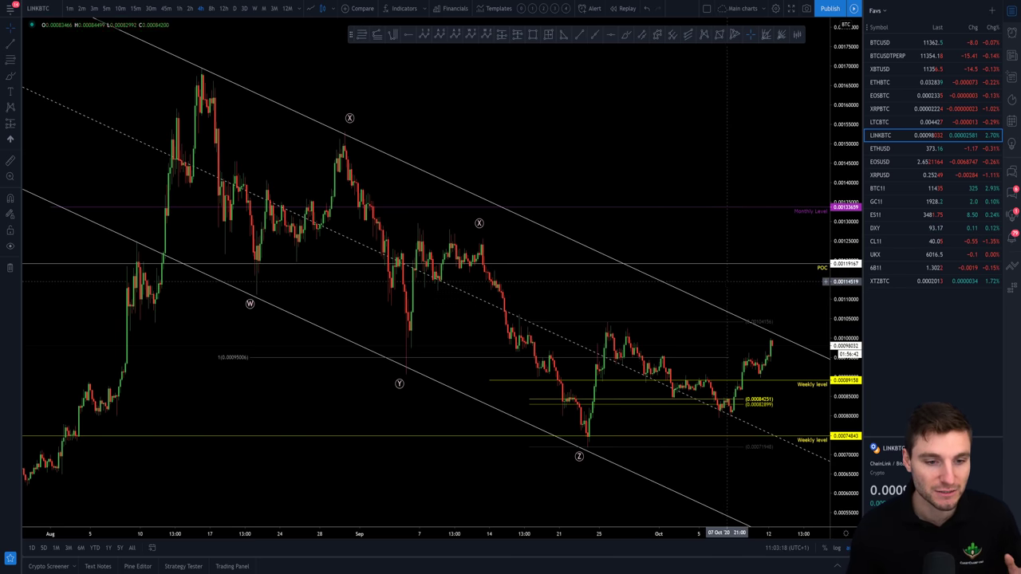
scroll(704, 307, up, 4)
scroll(703, 308, up, 3)
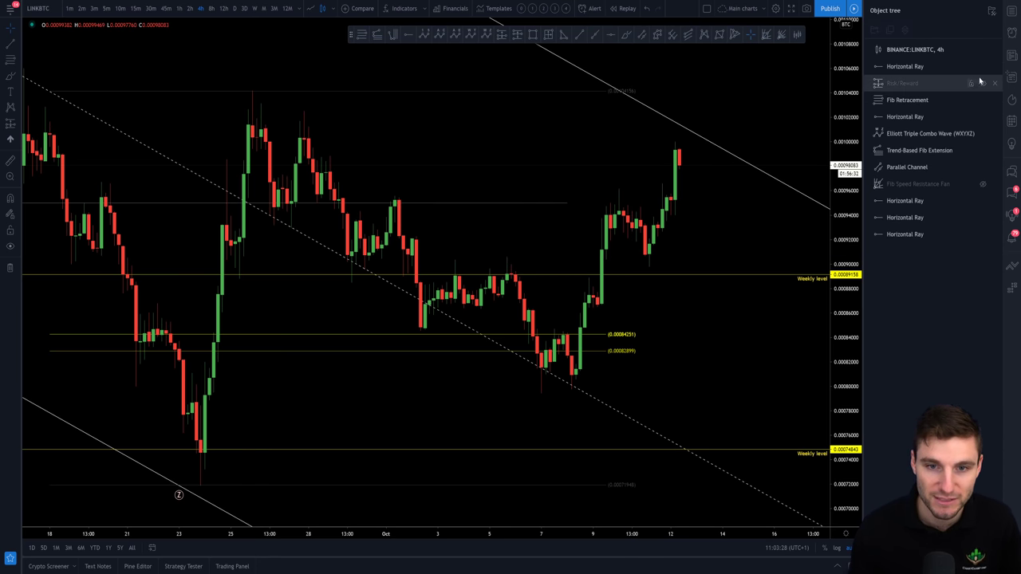
click(986, 84)
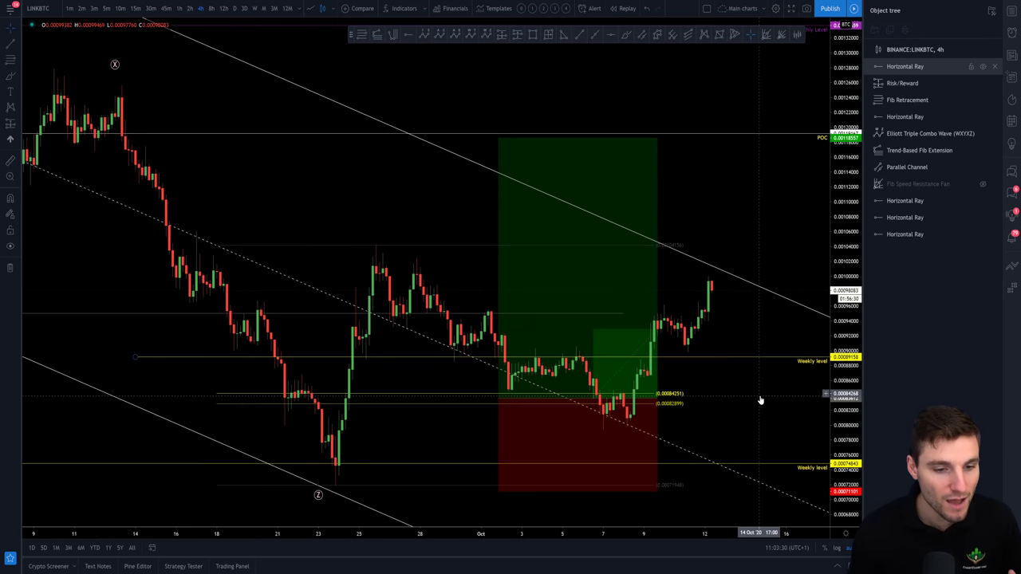
drag(627, 407, 742, 399)
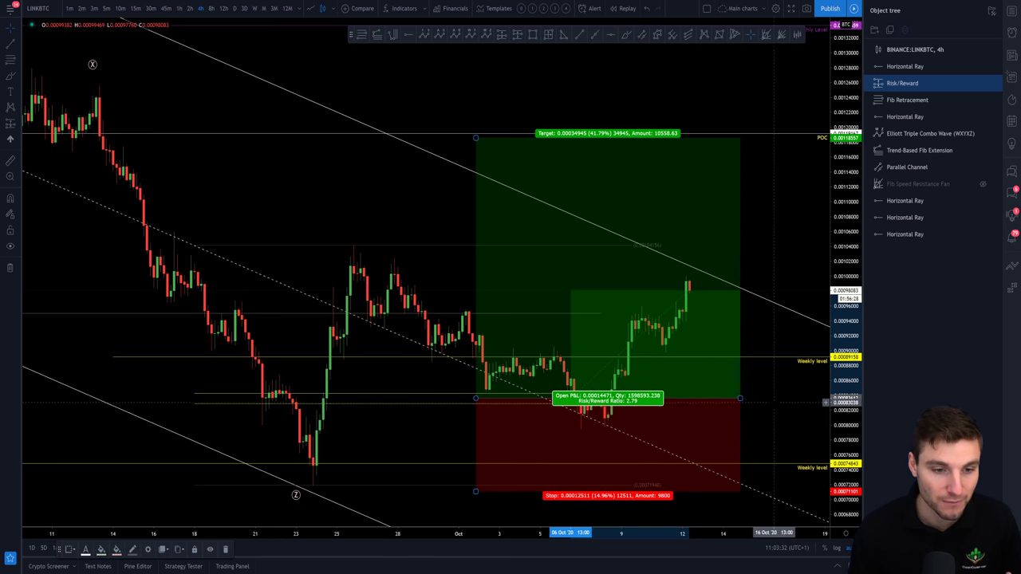
scroll(784, 407, up, 5)
click(433, 250)
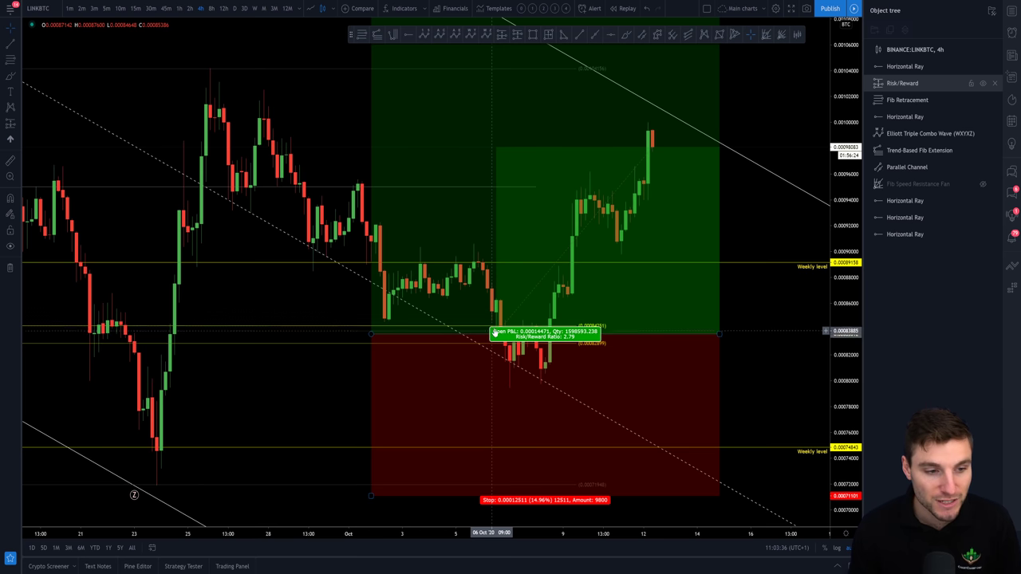
key(Escape)
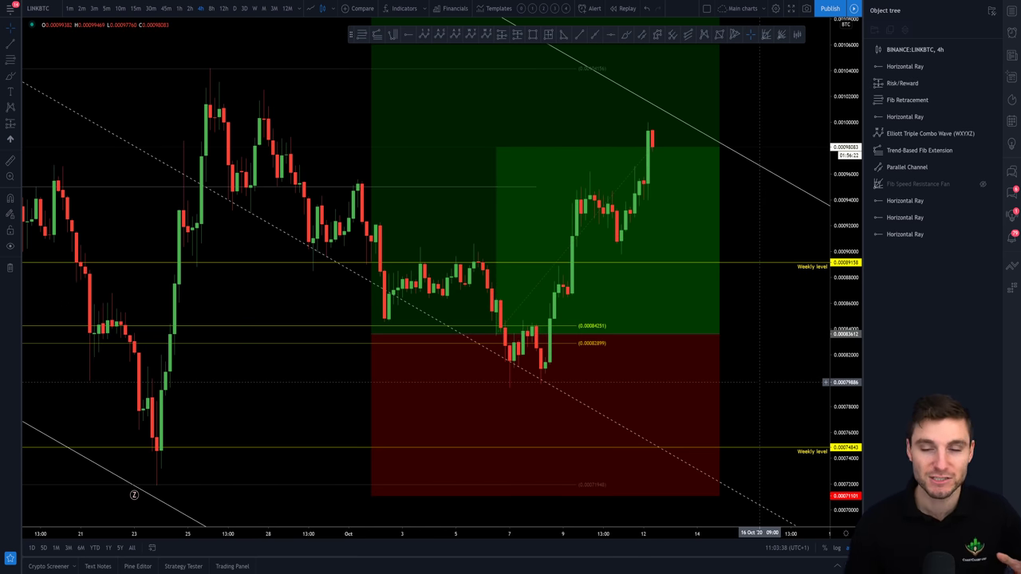
Step: Reopen the LINK long chart image in Discord and compare its entry with the position on the LINKBTC chart
click(683, 330)
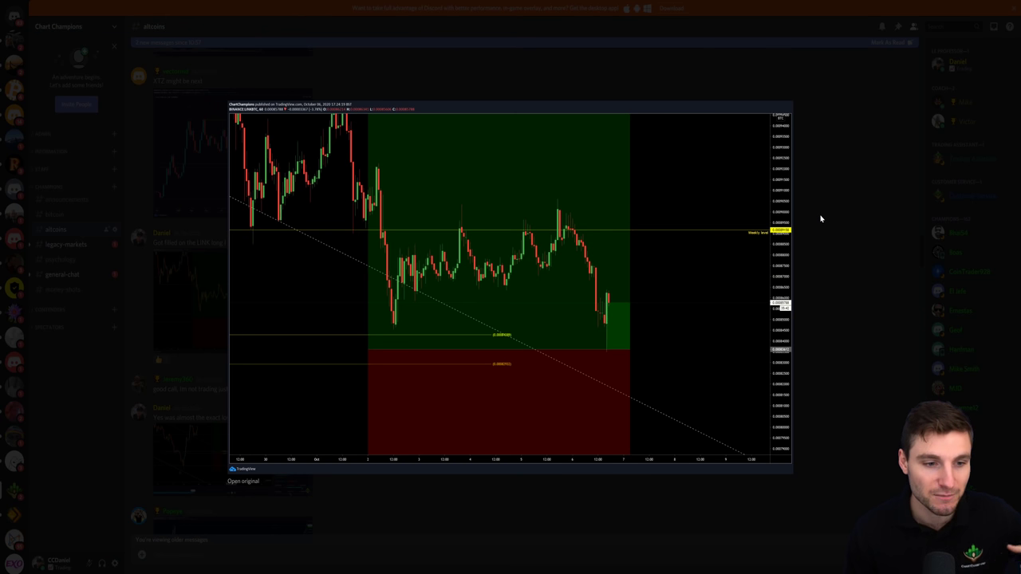
click(821, 218)
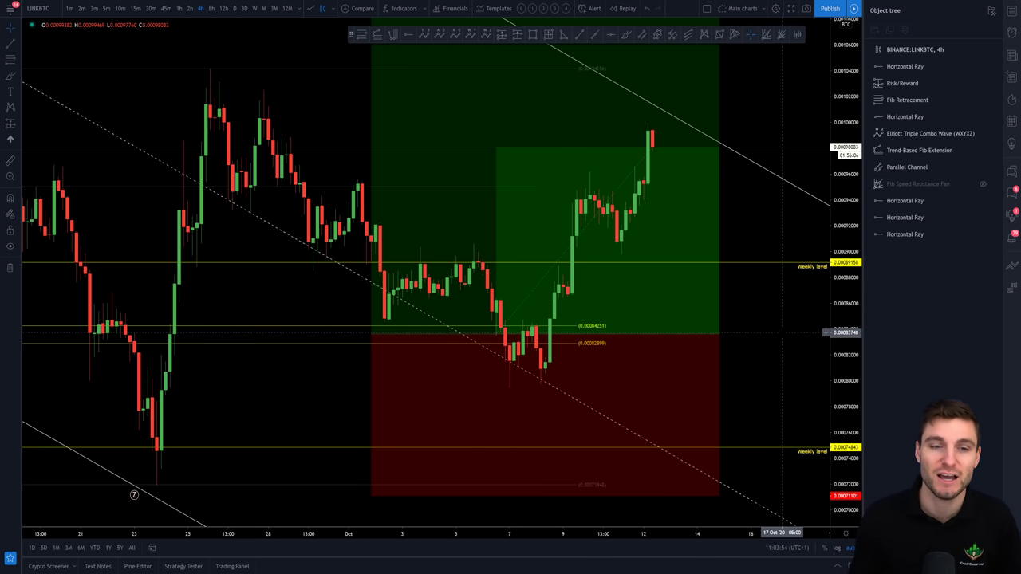
click(631, 371)
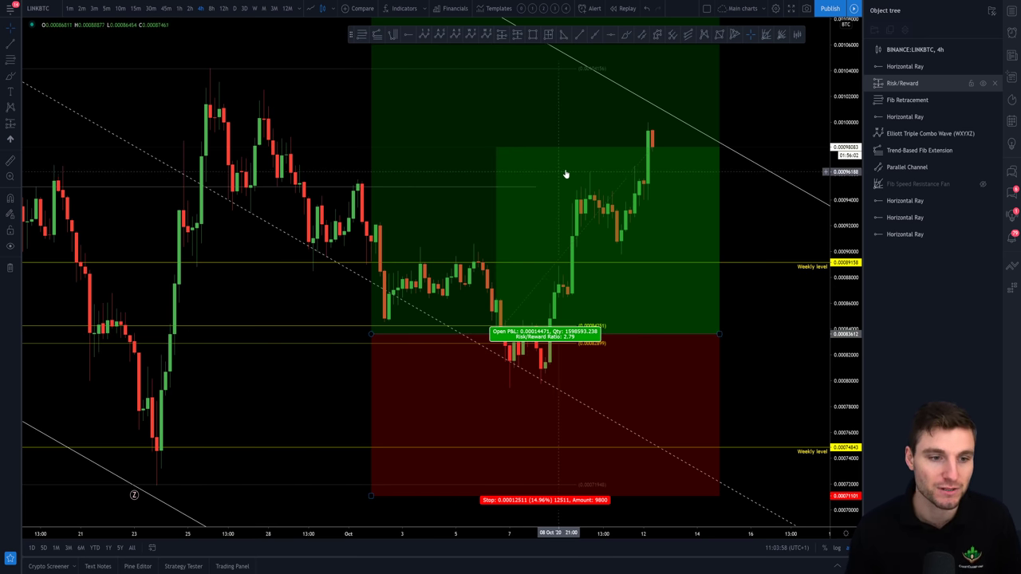
Step: Measure the price gain from the LINK long's entry level up to the current price
click(738, 159)
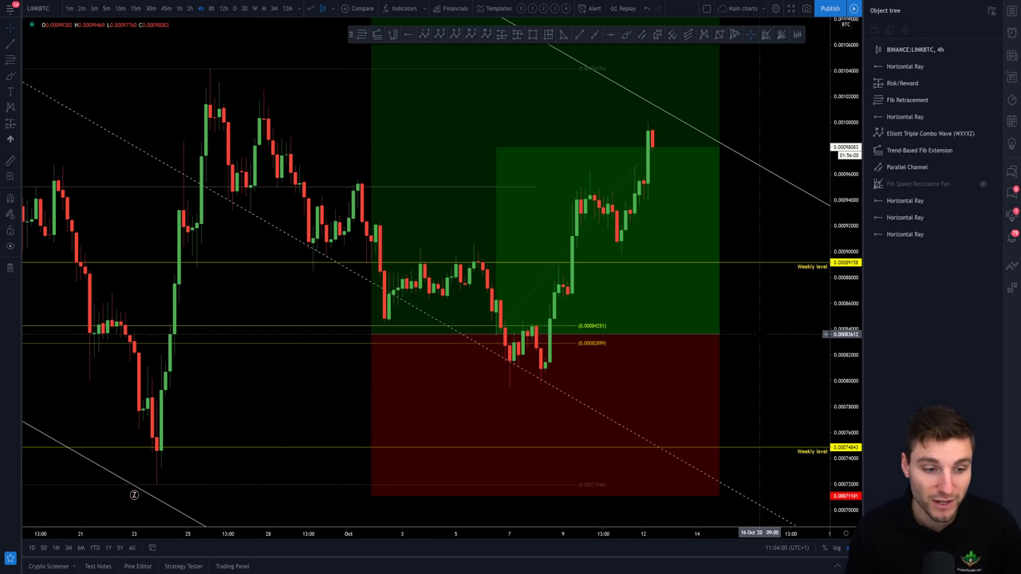
drag(759, 334, 707, 150)
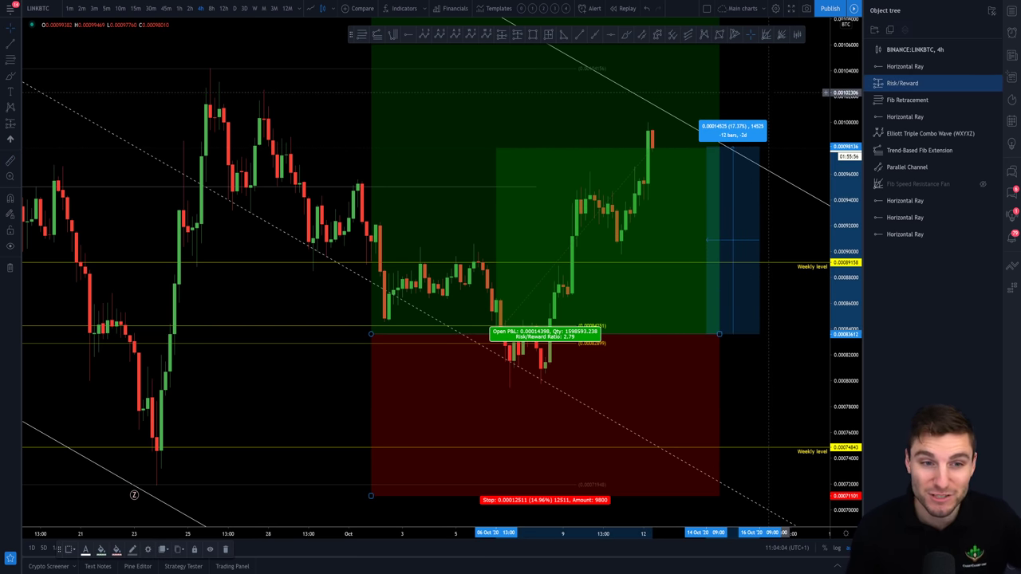
click(707, 150)
Step: Compare LINKBTC's full descending channel with the earlier channel chart image shared in Discord, viewing that image at full size
key(alt+Tab)
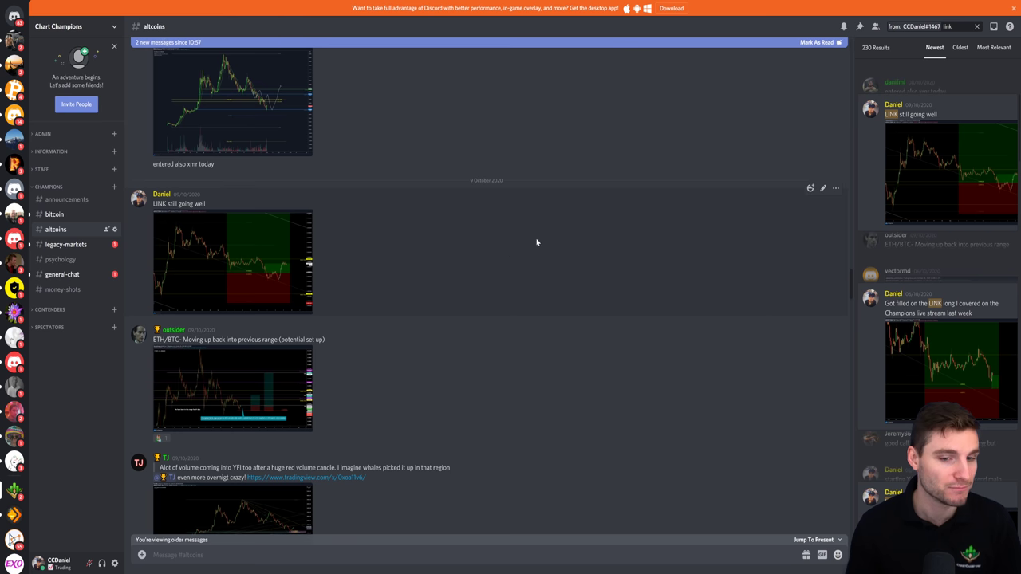
click(232, 264)
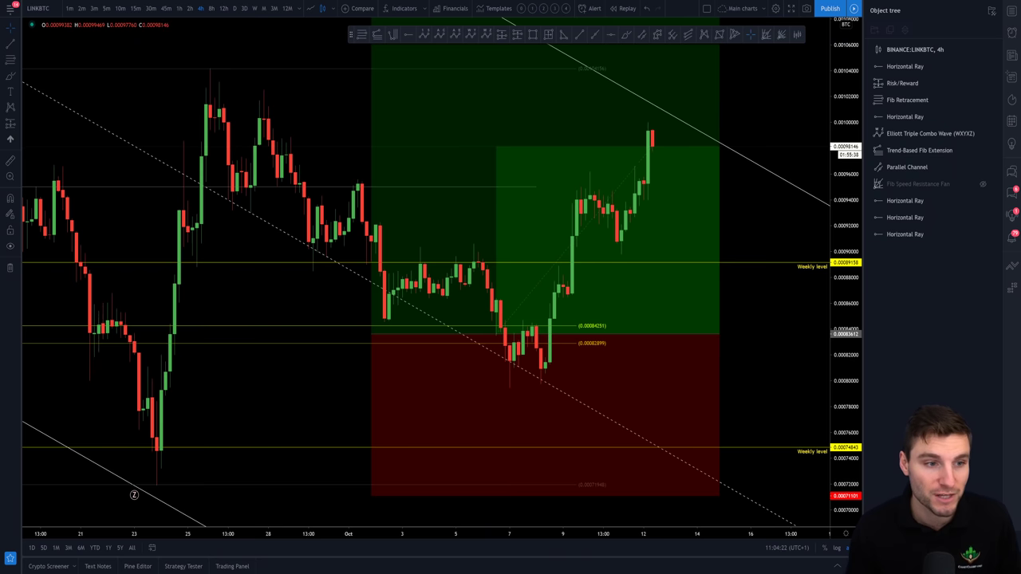
scroll(365, 473, down, 3)
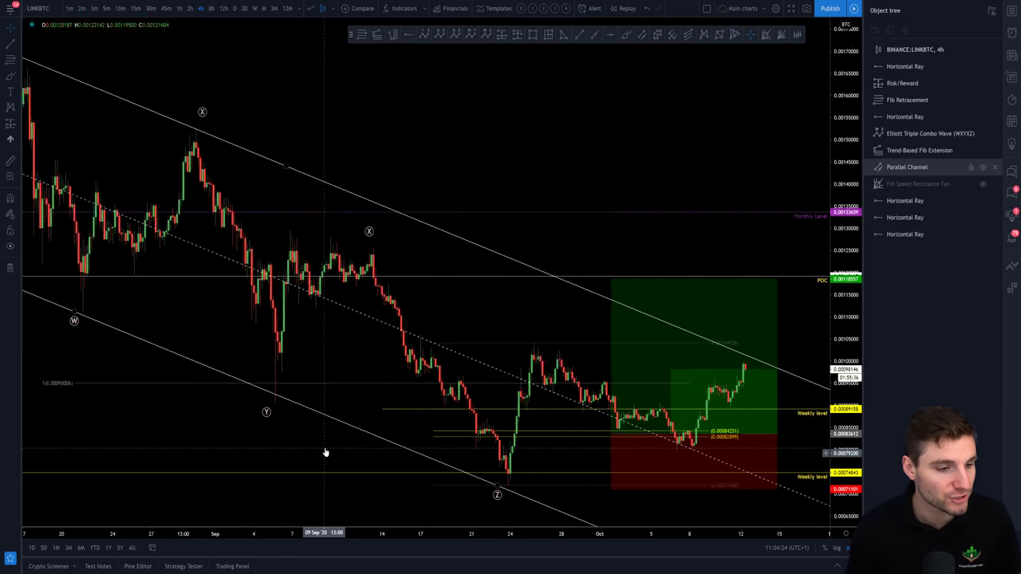
scroll(542, 477, up, 3)
scroll(649, 201, up, 3)
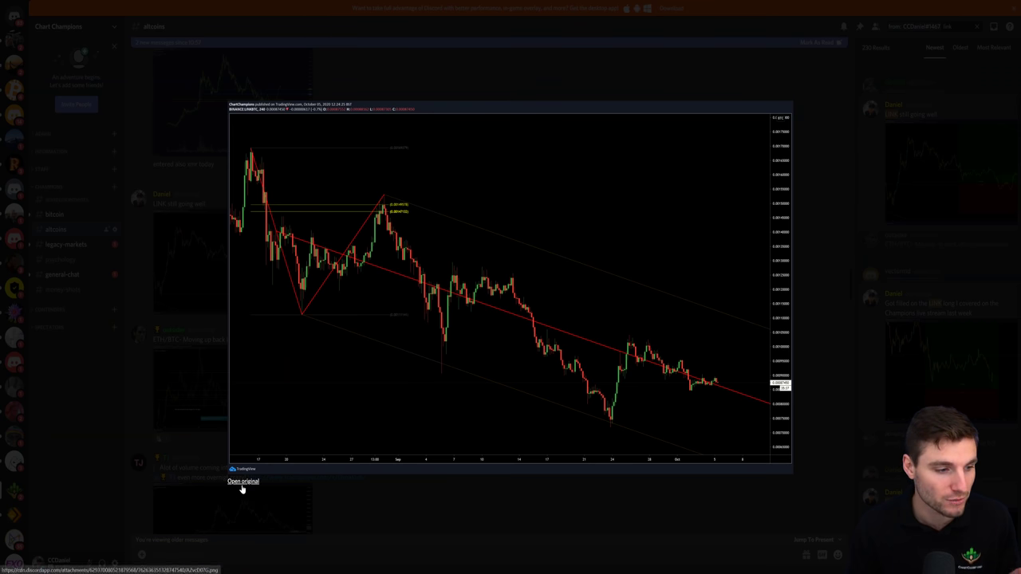
click(243, 481)
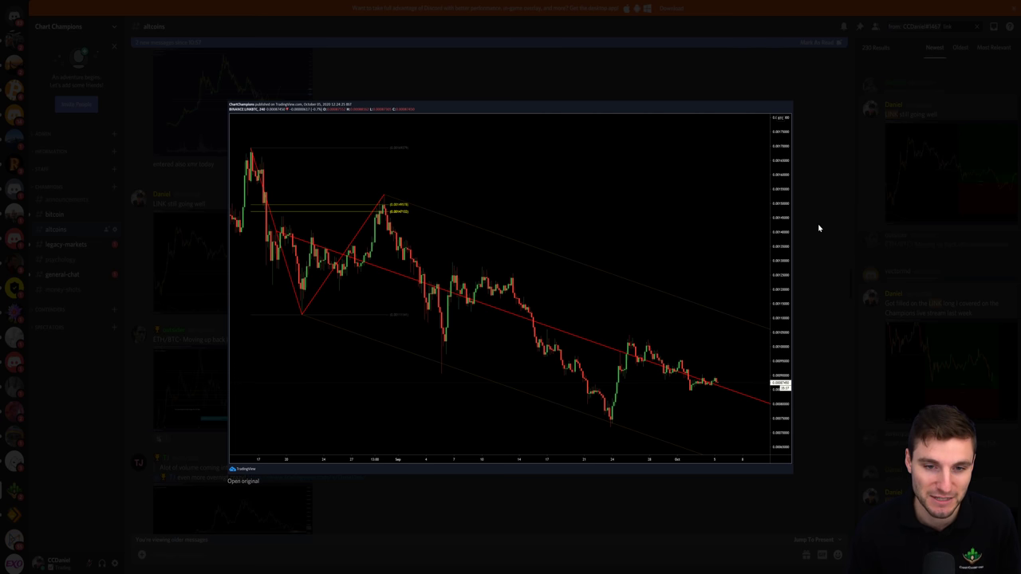
click(818, 228)
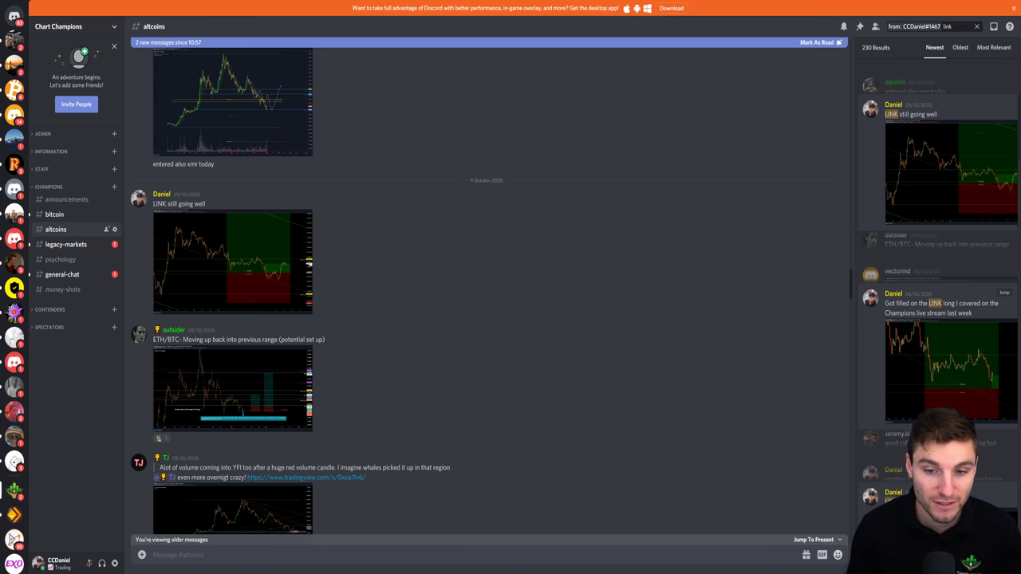
Step: Enlarge the "LINK still going well" chart image in Discord and compare it with the current position on the LINKBTC chart
click(923, 168)
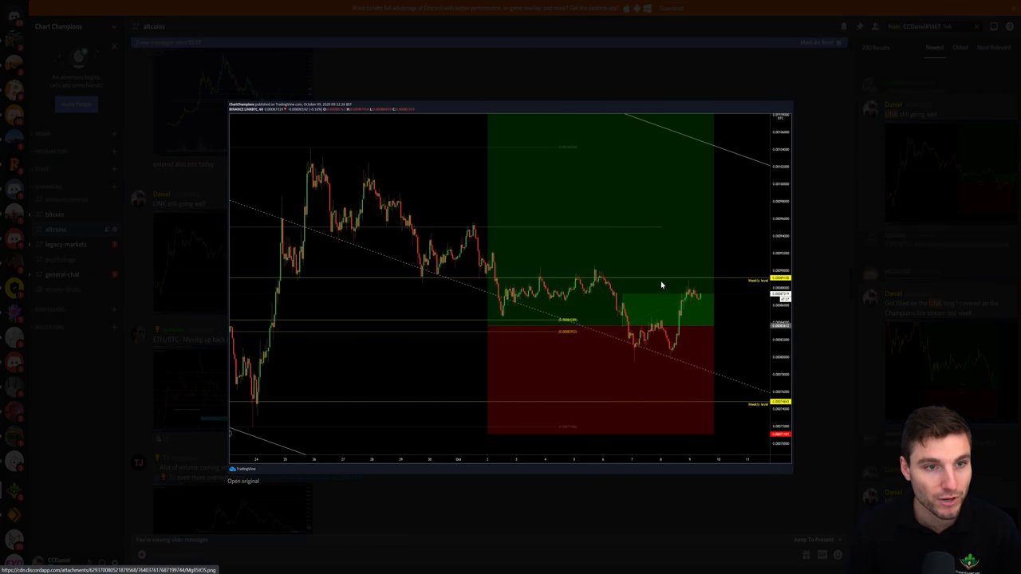
key(alt+Tab)
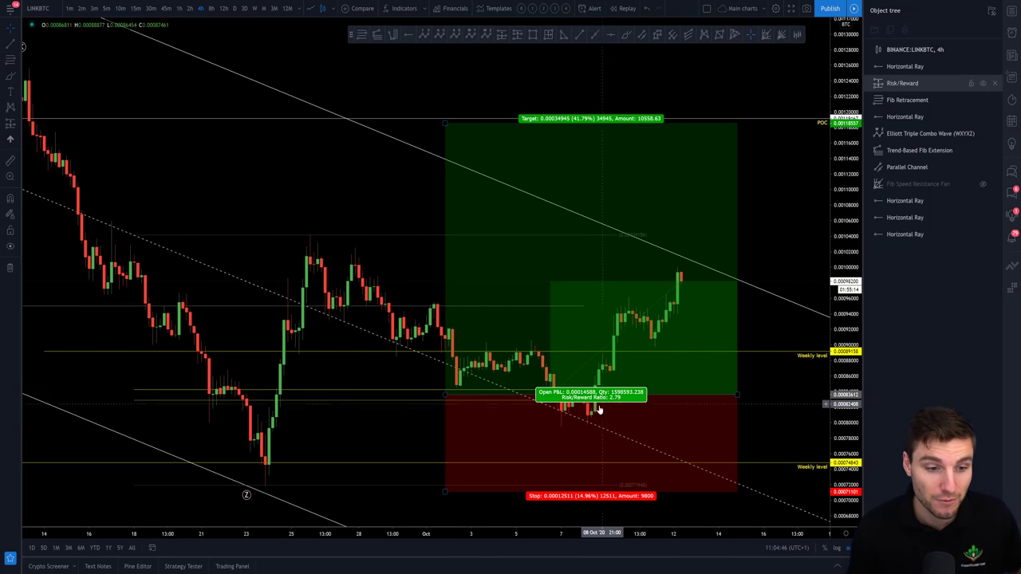
key(alt+Tab)
click(828, 286)
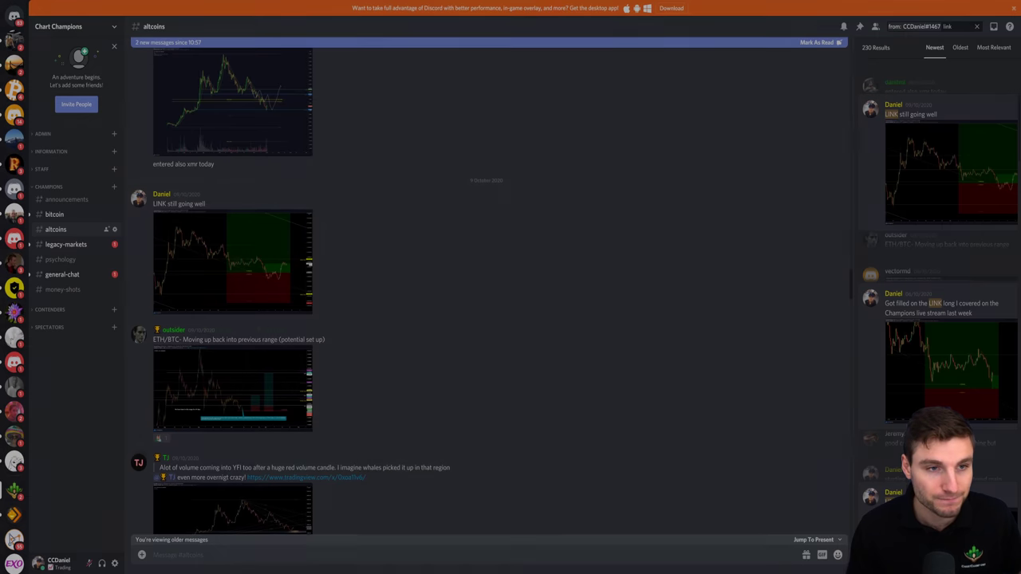
key(alt+Tab)
Step: Measure the potential gain from the LINK long's entry to its target just below the POC line
scroll(691, 302, down, 5)
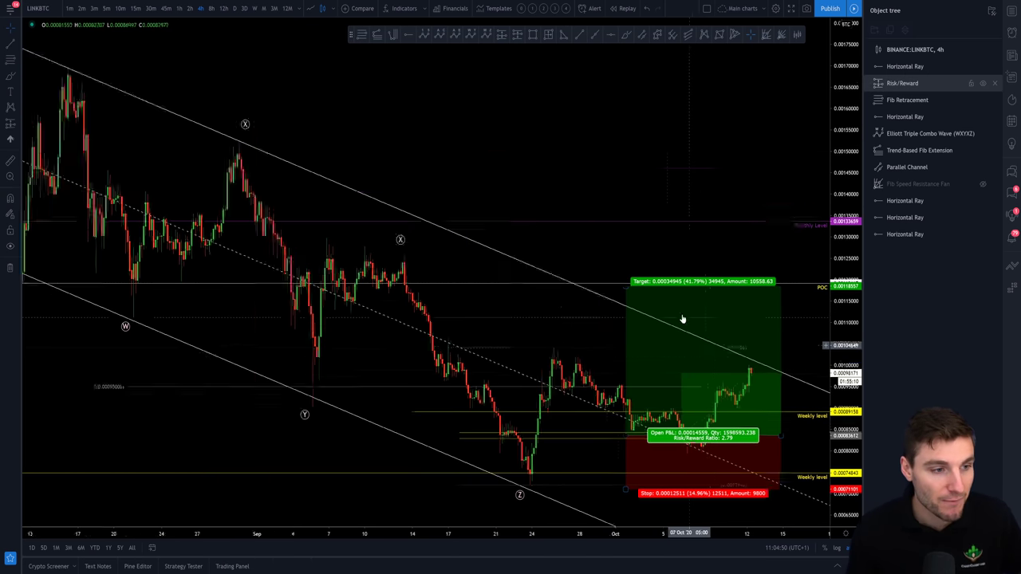
scroll(669, 166, up, 2)
scroll(674, 200, up, 2)
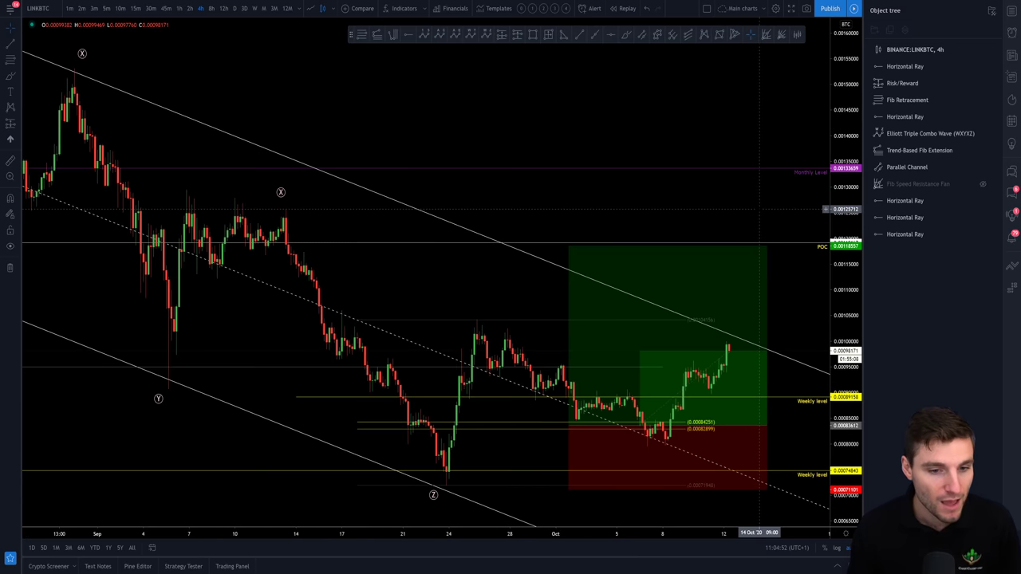
scroll(777, 304, up, 3)
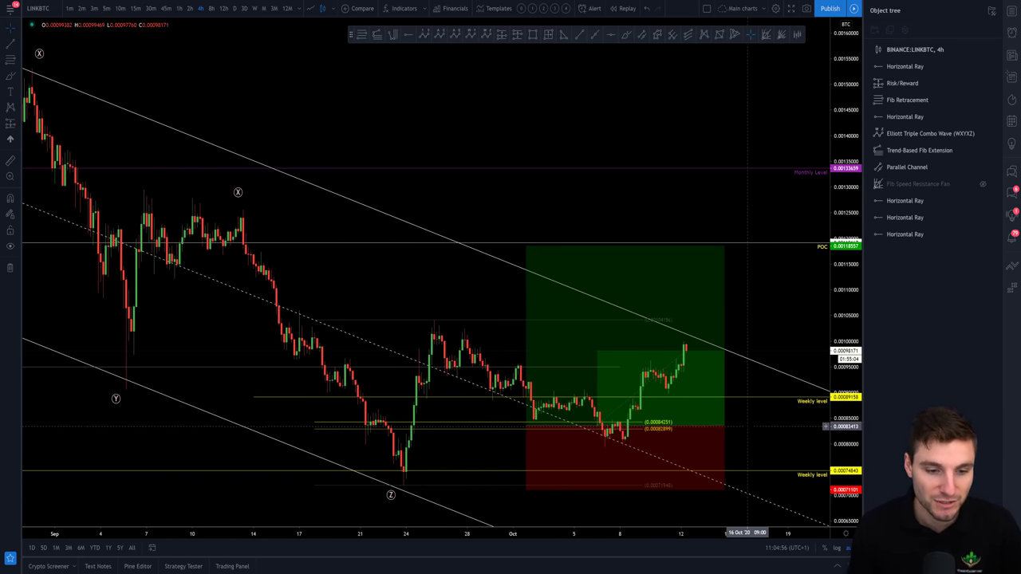
shift+click(748, 426)
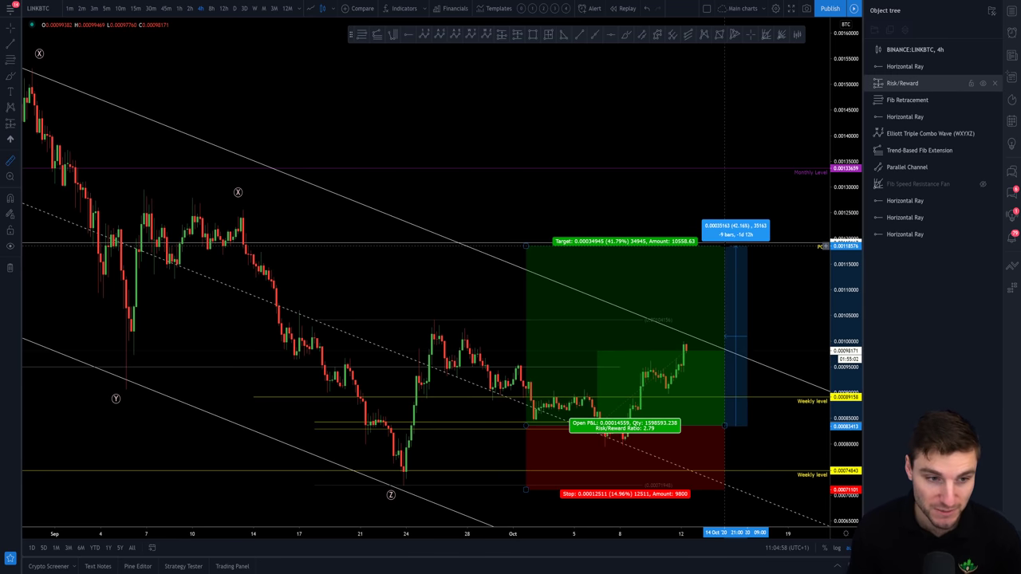
click(827, 246)
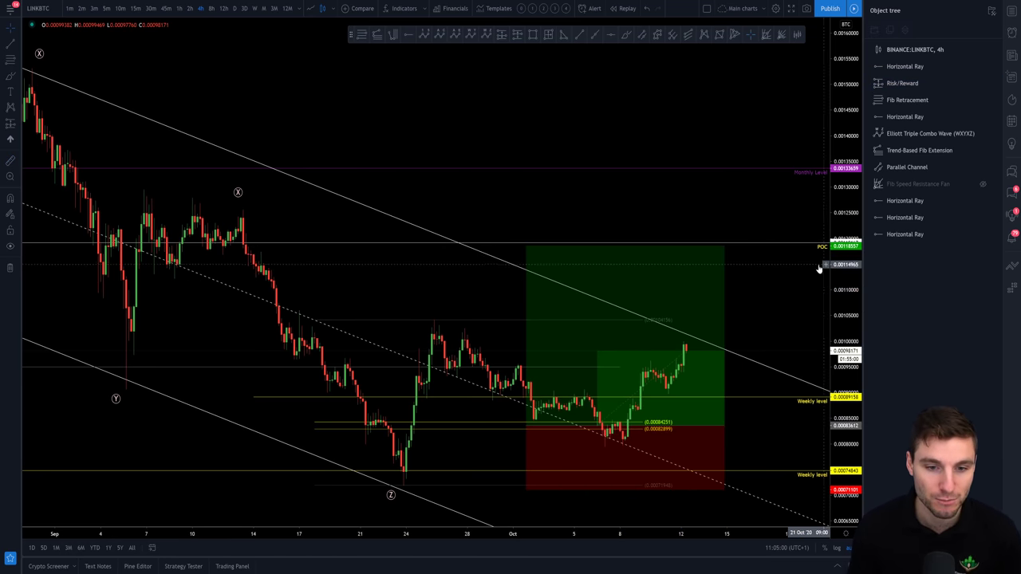
Step: Examine the LINK long against the channel's upper line and the whole wave structure, and revisit the fill message in Discord
scroll(826, 323, up, 2)
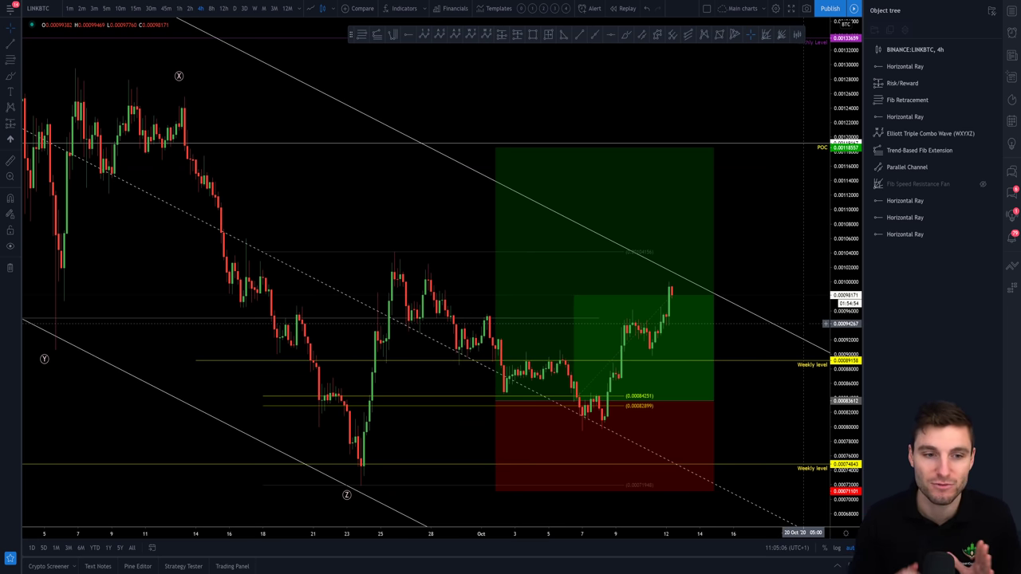
scroll(826, 323, down, 2)
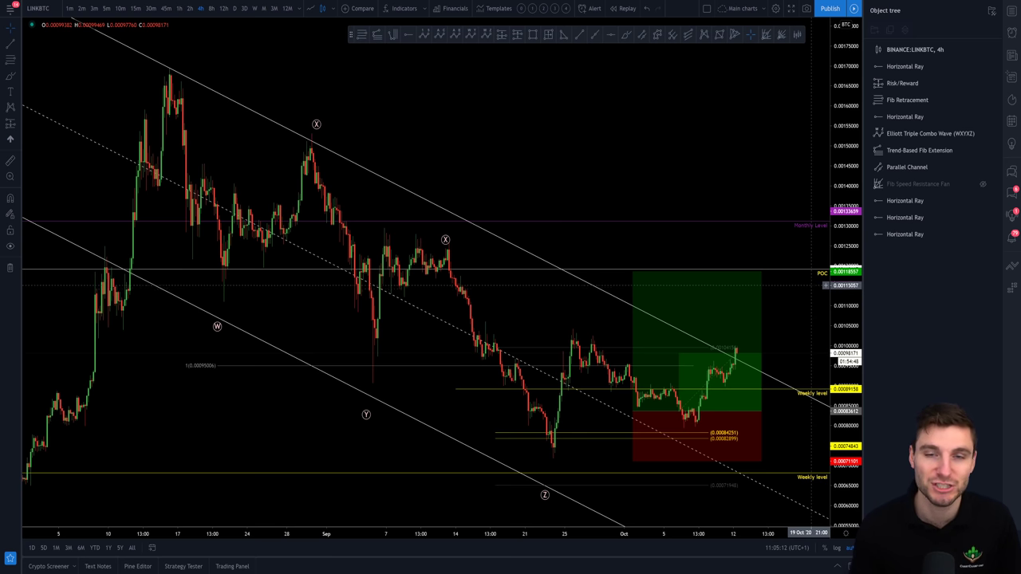
scroll(826, 295, up, 2)
scroll(826, 298, up, 2)
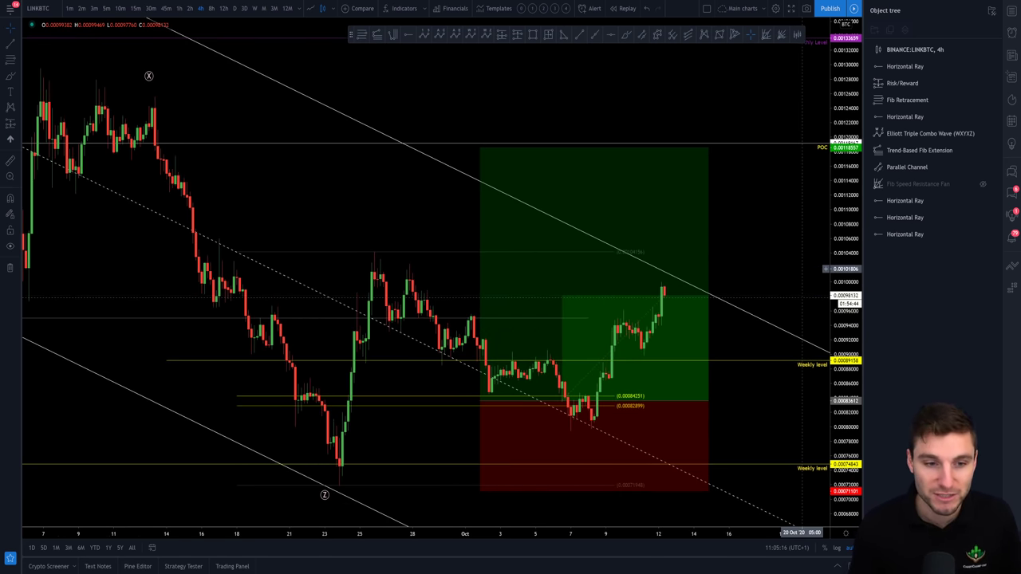
key(alt+Tab)
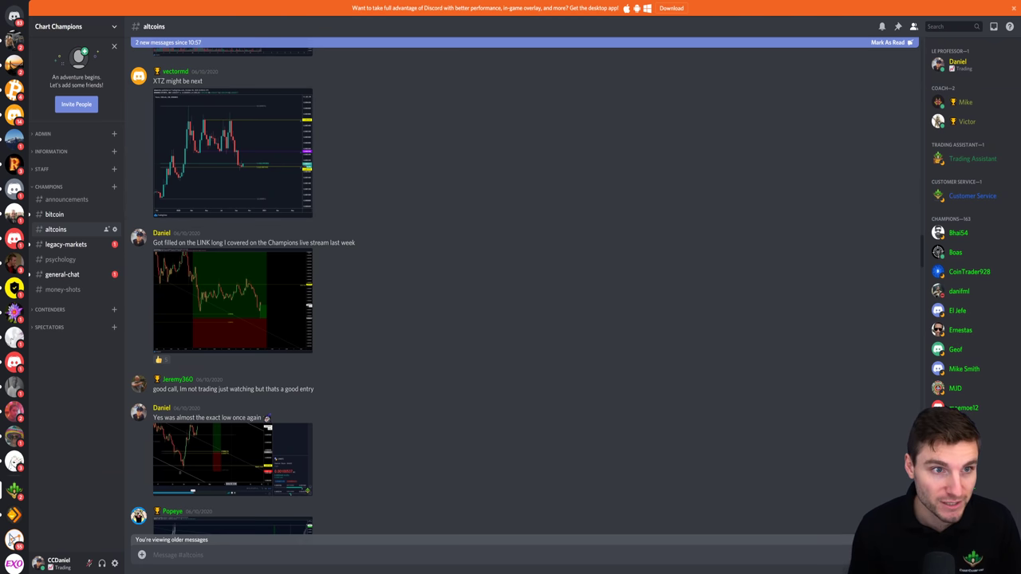
key(alt+Tab)
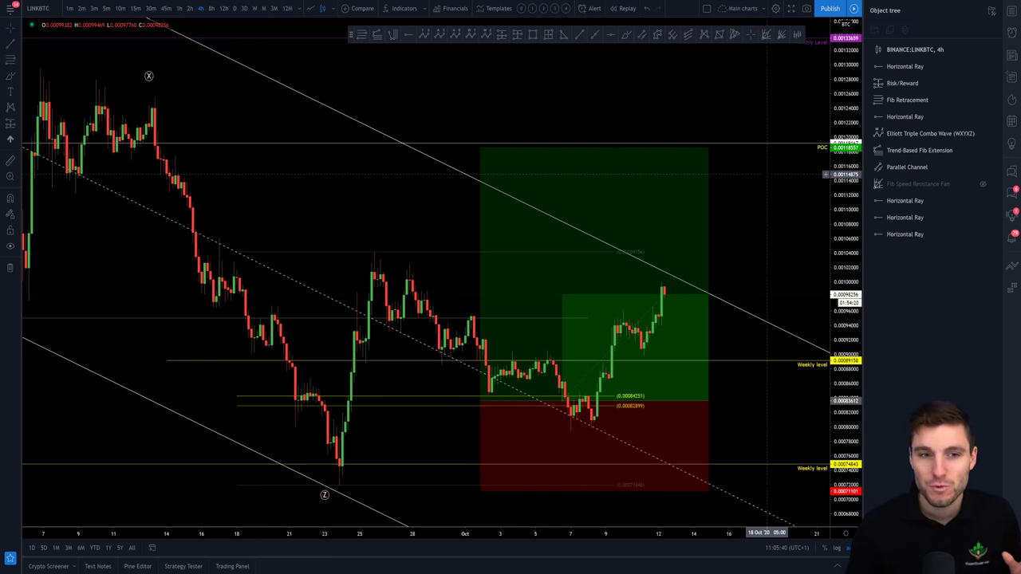
Step: Brush a freehand path from the latest LINKBTC candle up to about 0.00115 and back down to about 0.00068
click(627, 36)
mouse_move(667, 302)
mouse_down()
mouse_move(693, 170)
mouse_move(758, 367)
mouse_move(779, 514)
mouse_up()
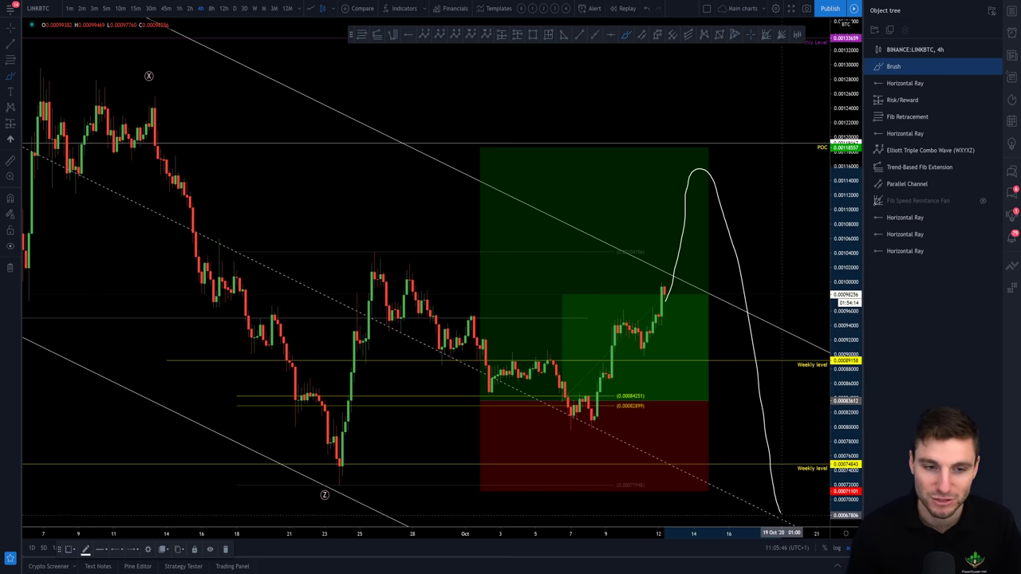
Step: Replace the freehand path with a drop from the channel's upper line near 0.00100 to below 0.00068, and delete it again
key(Delete)
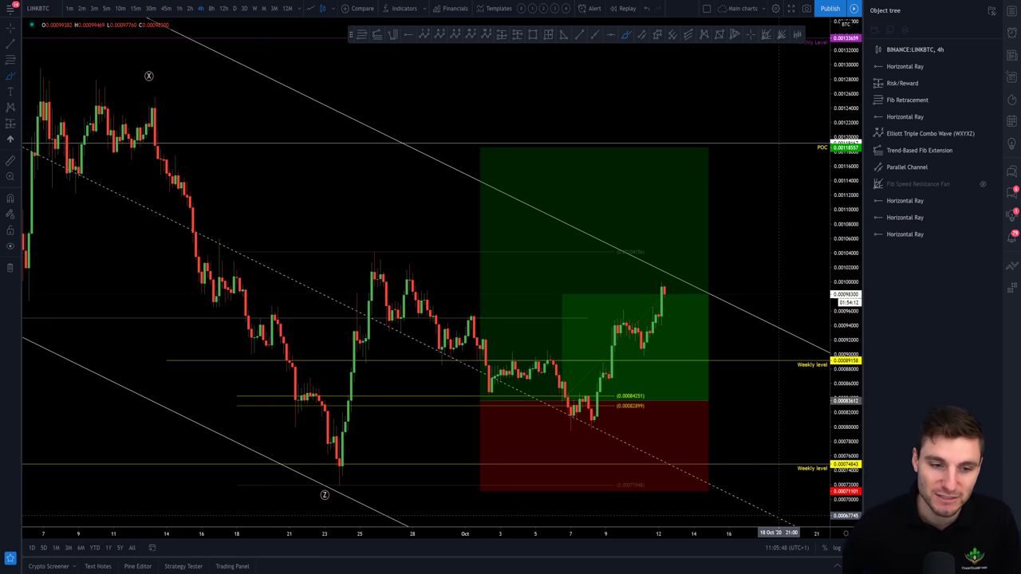
mouse_move(654, 288)
mouse_down()
mouse_move(674, 273)
mouse_move(698, 283)
mouse_move(672, 297)
mouse_move(655, 285)
mouse_move(678, 279)
mouse_move(713, 462)
mouse_move(746, 528)
mouse_up()
key(Delete)
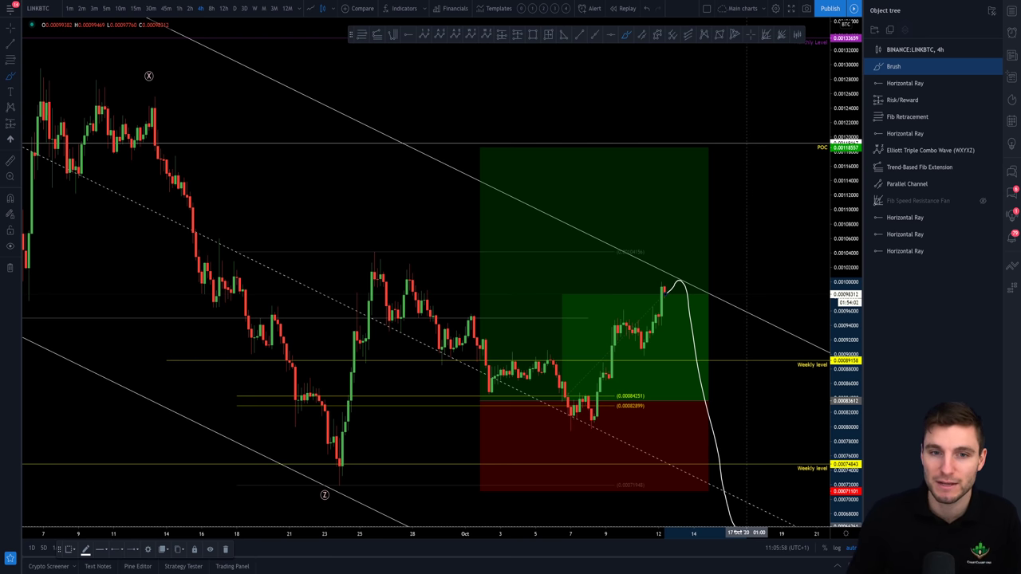
key(Delete)
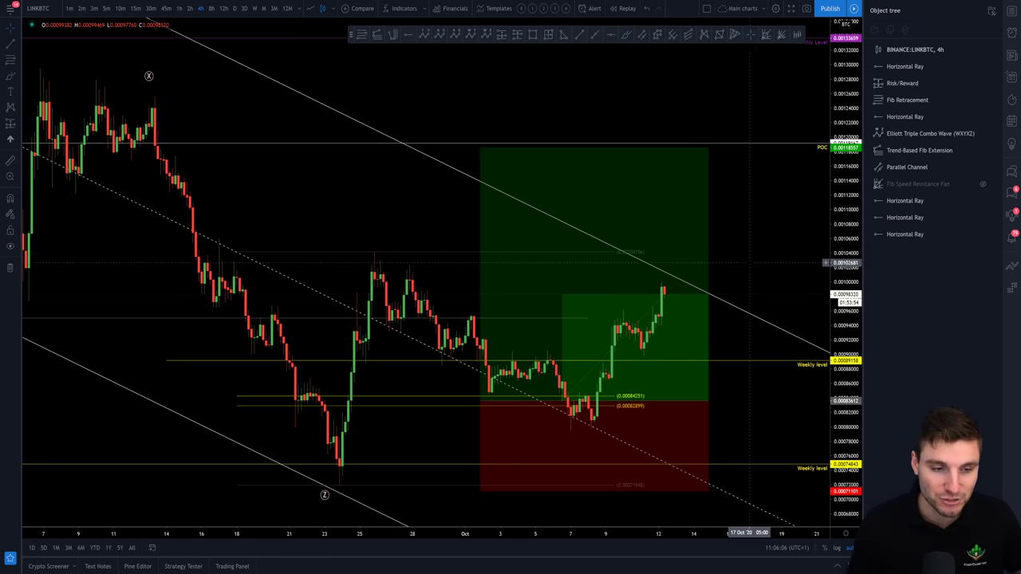
Step: Review the whole LINKBTC channel, and compare it with the long's fill chart and the earlier live-stream chart image in Discord
scroll(746, 261, down, 5)
scroll(764, 247, down, 2)
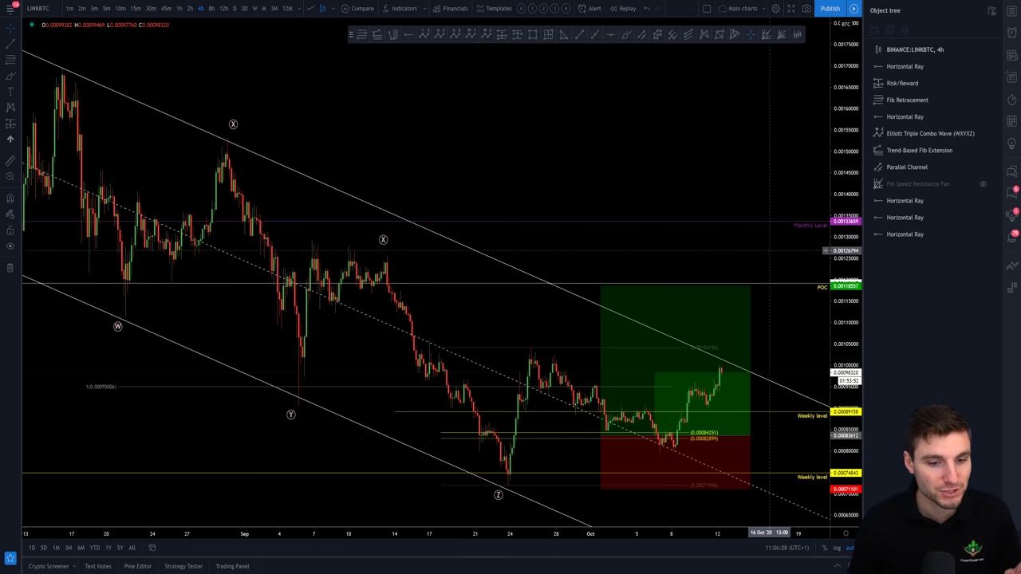
scroll(769, 313, down, 2)
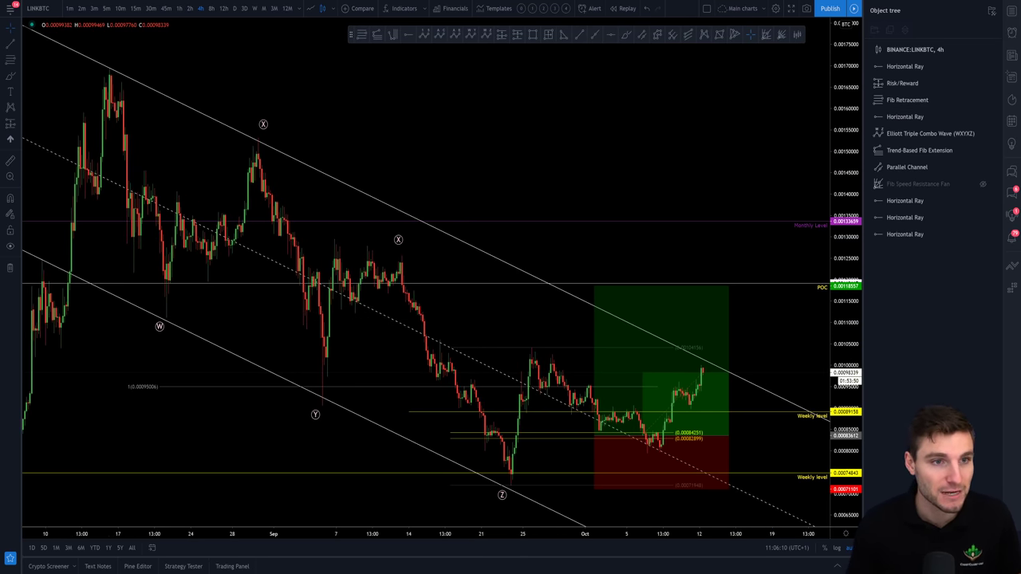
key(alt+Tab)
click(231, 332)
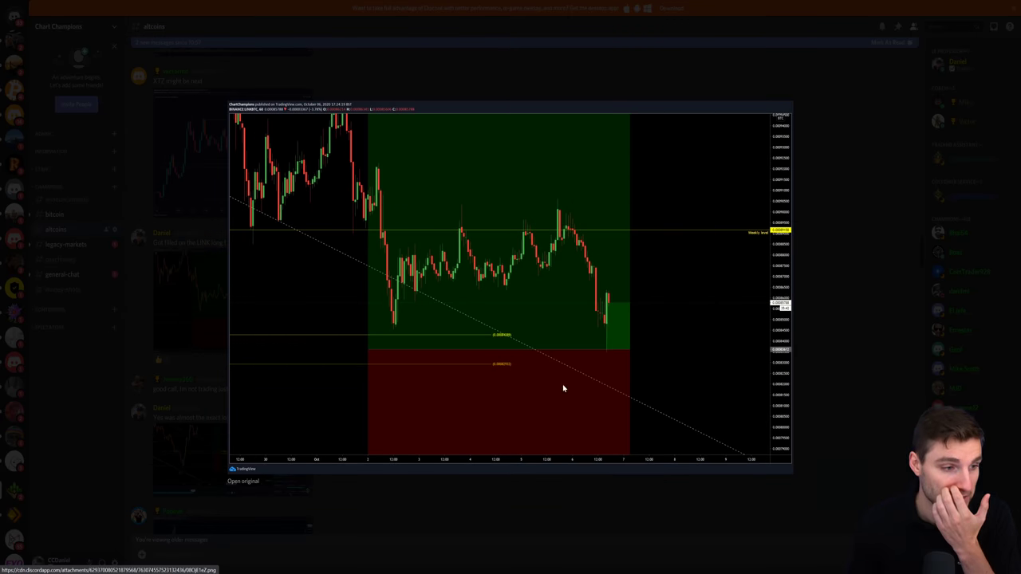
click(670, 533)
click(231, 458)
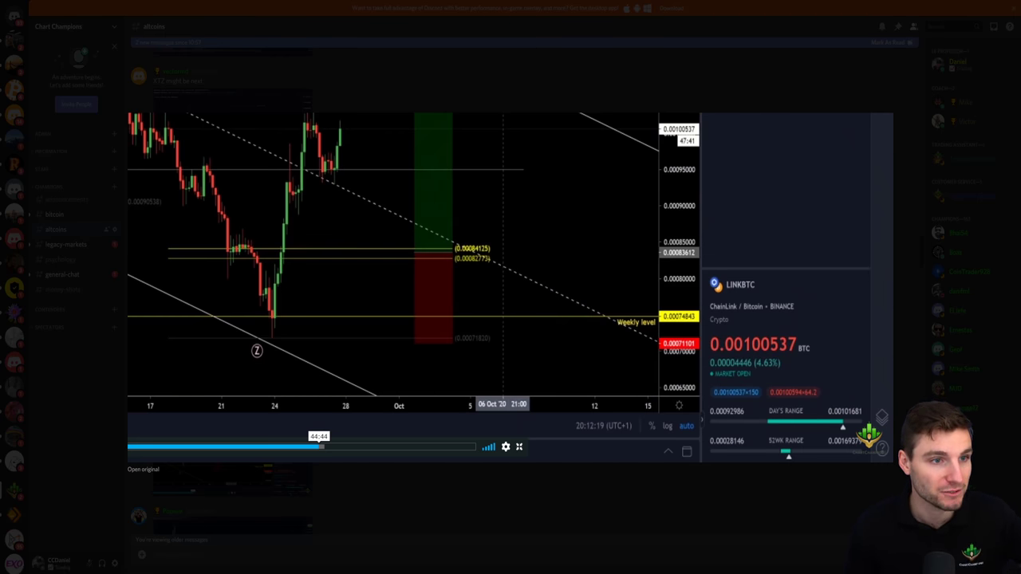
key(alt+Tab)
Step: Examine the LINKBTC wave structure from the August high to the Z low, and the long's range beneath the channel's upper line
scroll(588, 141, down, 3)
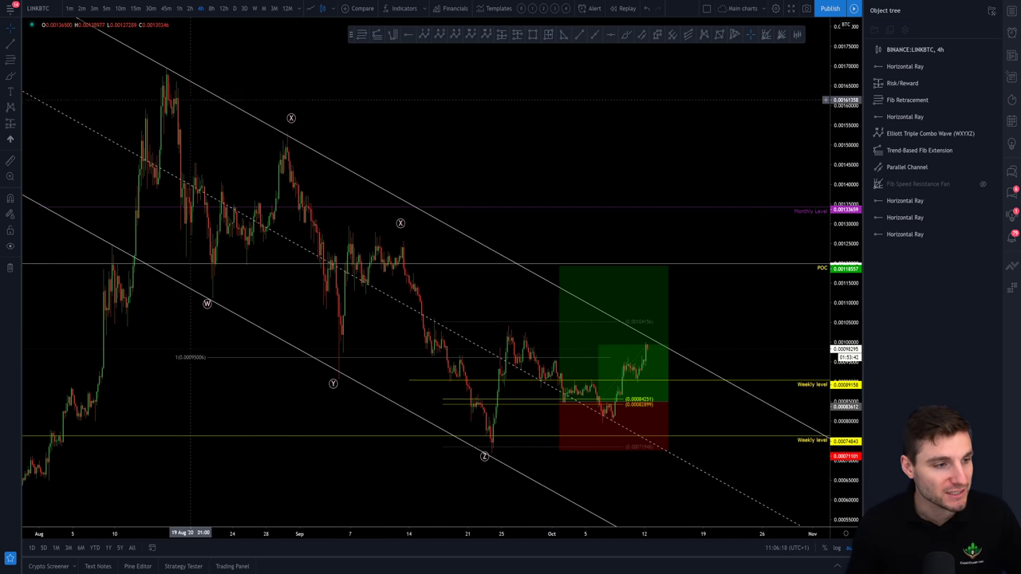
scroll(621, 406, up, 2)
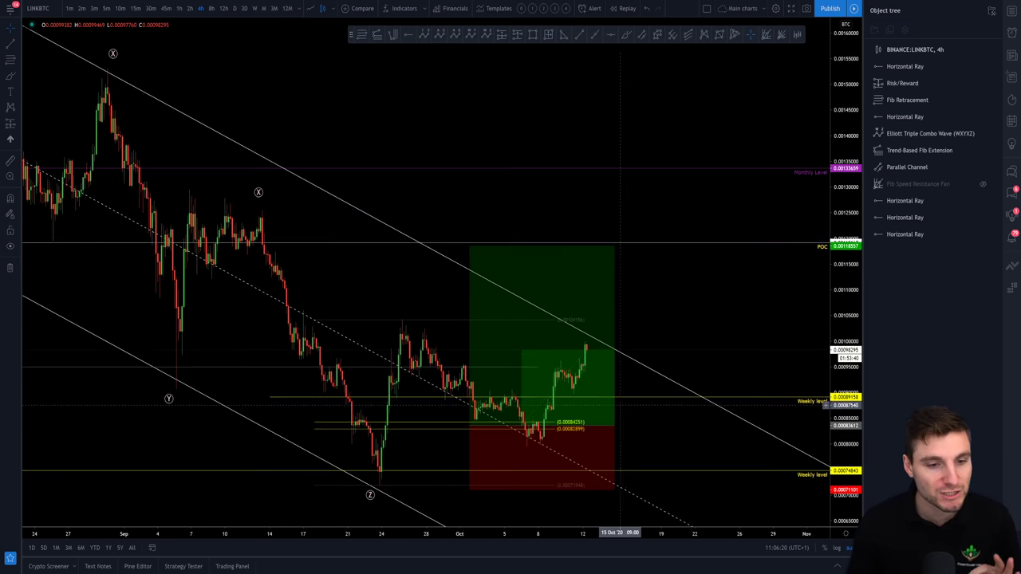
scroll(621, 406, down, 5)
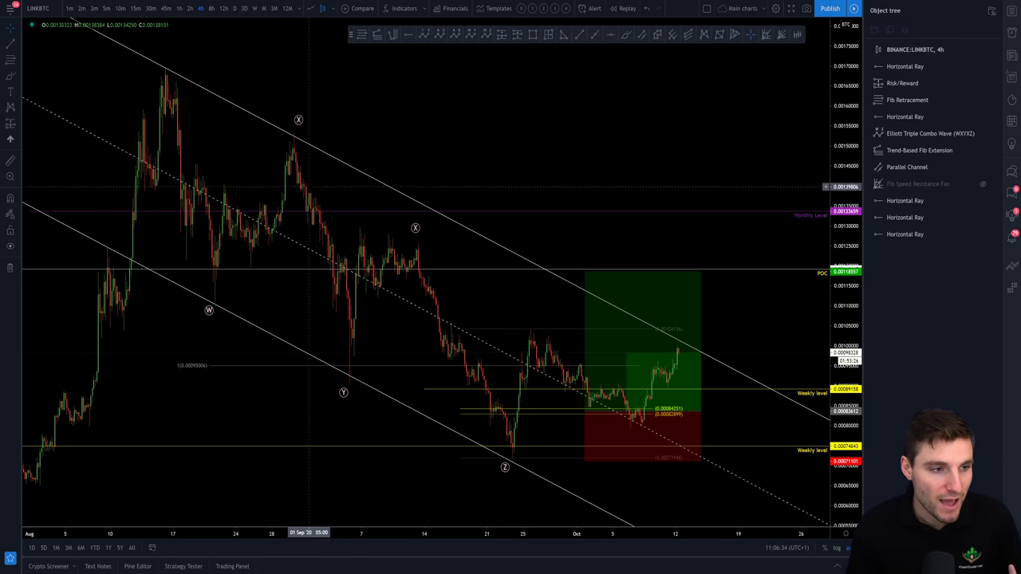
click(503, 469)
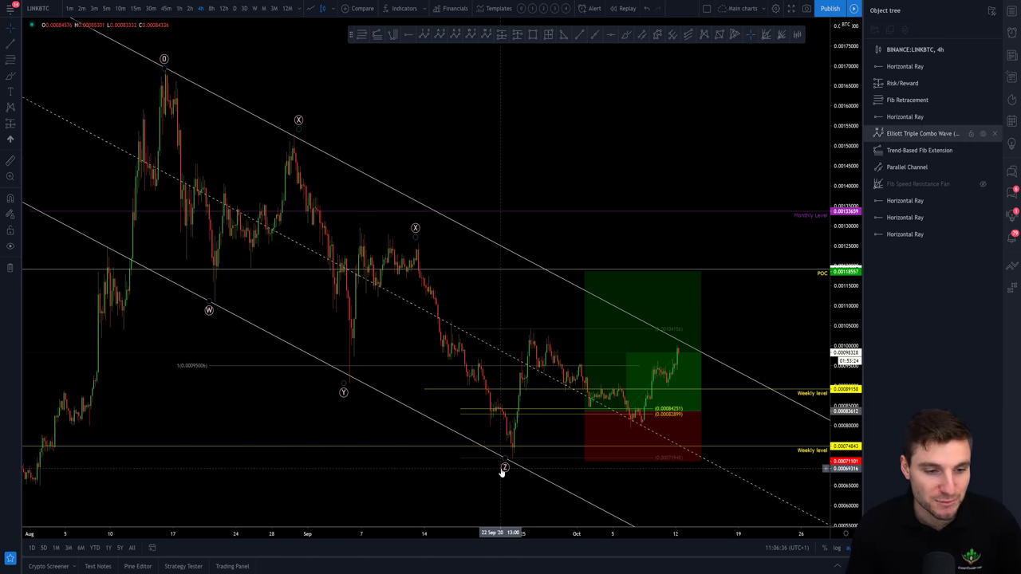
click(622, 387)
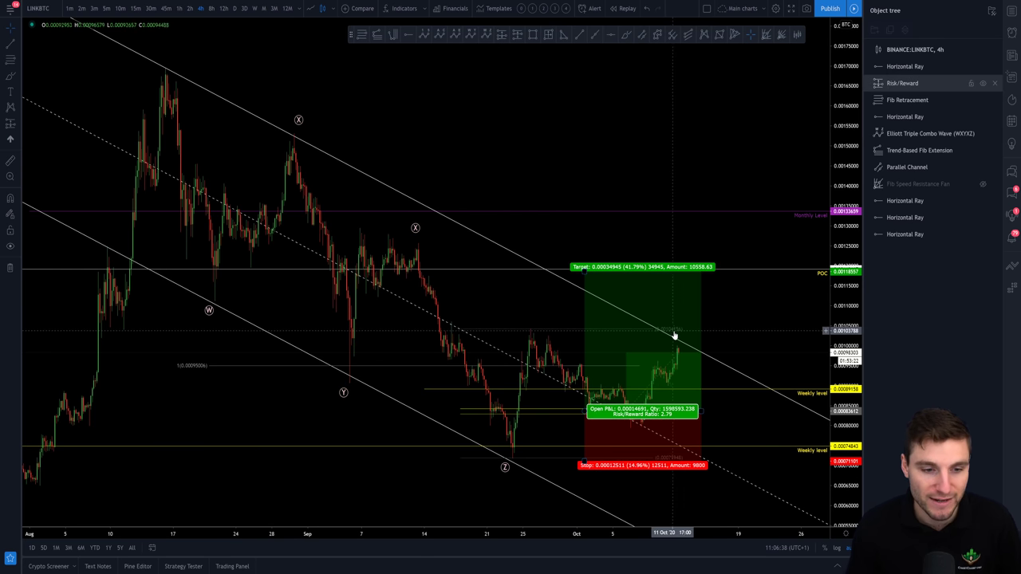
click(786, 472)
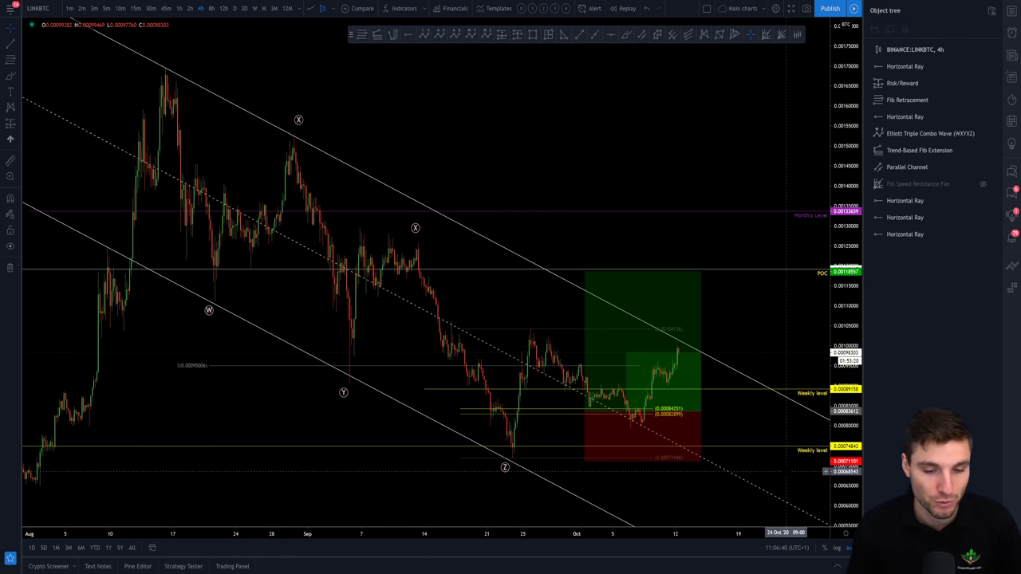
scroll(782, 475, up, 5)
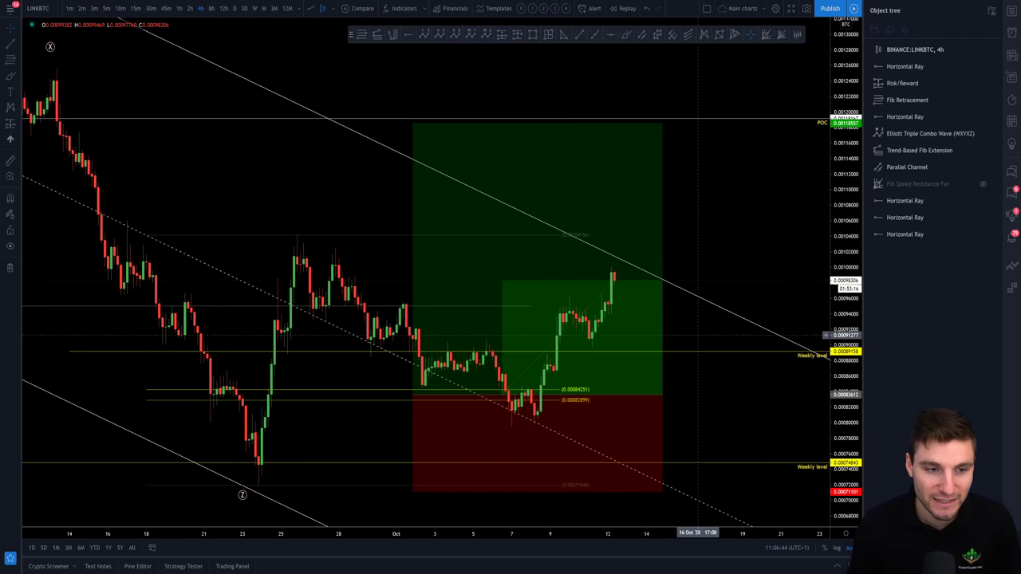
Step: Examine the latest candle against the channel's upper line, both close up and across the full channel, with the long's target and stop displayed
click(627, 266)
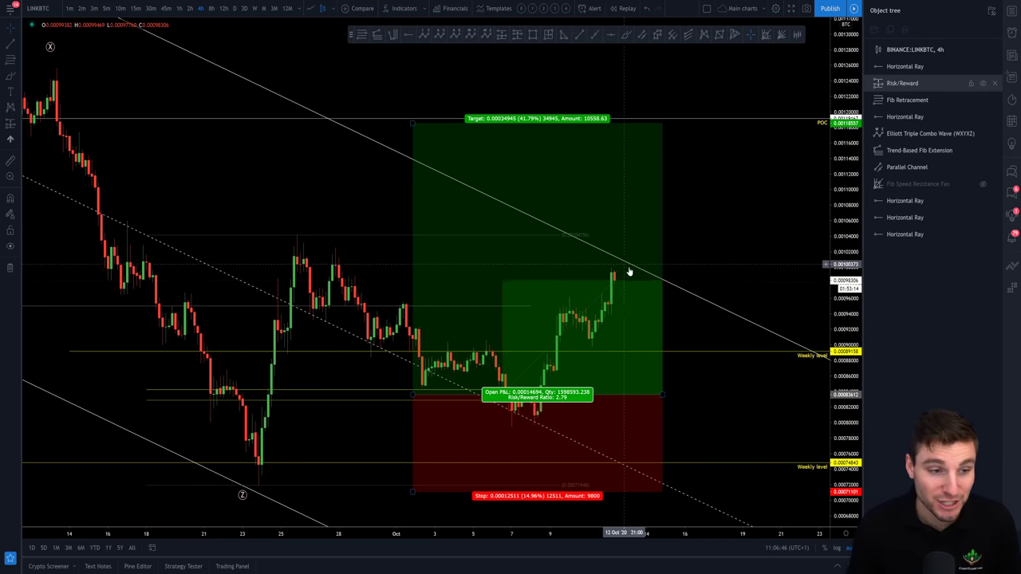
scroll(686, 279, down, 5)
key(Escape)
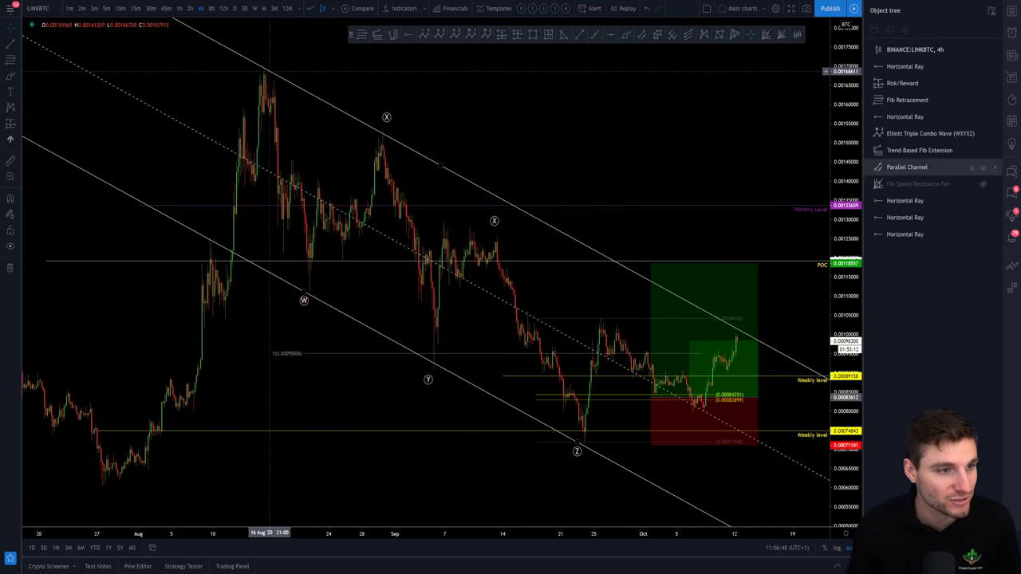
click(739, 340)
scroll(740, 341, up, 3)
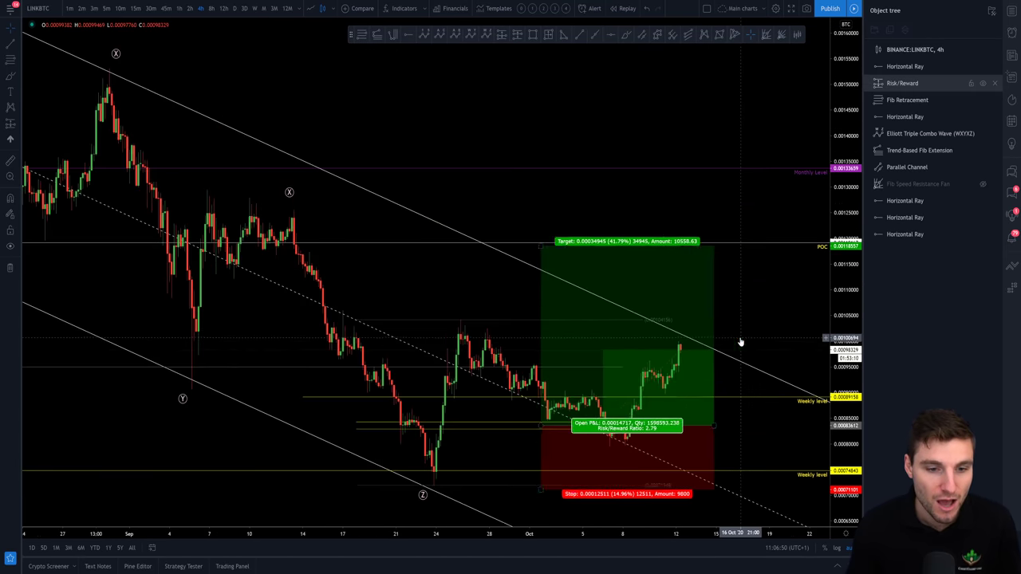
scroll(654, 317, up, 2)
scroll(639, 279, up, 2)
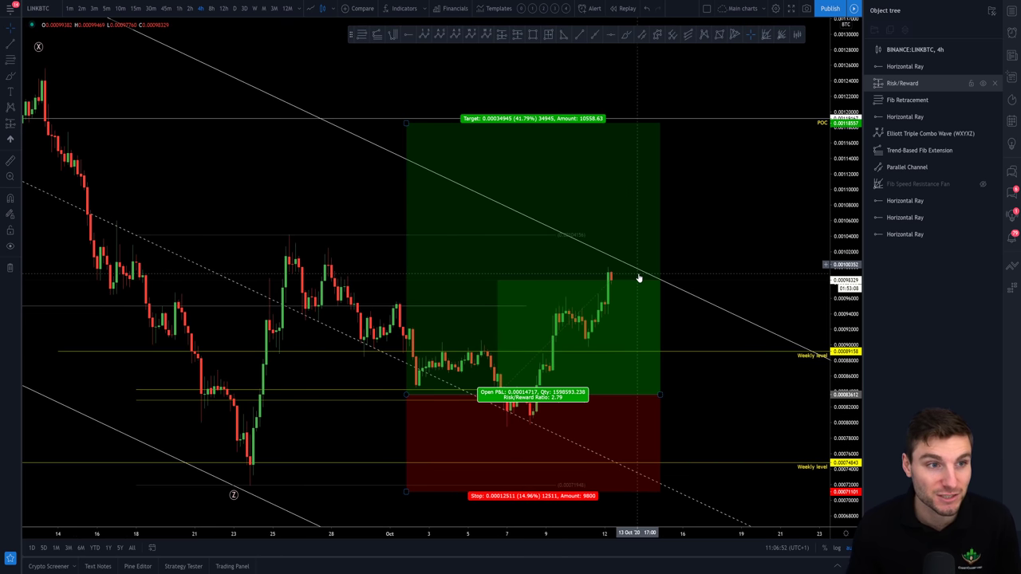
key(Escape)
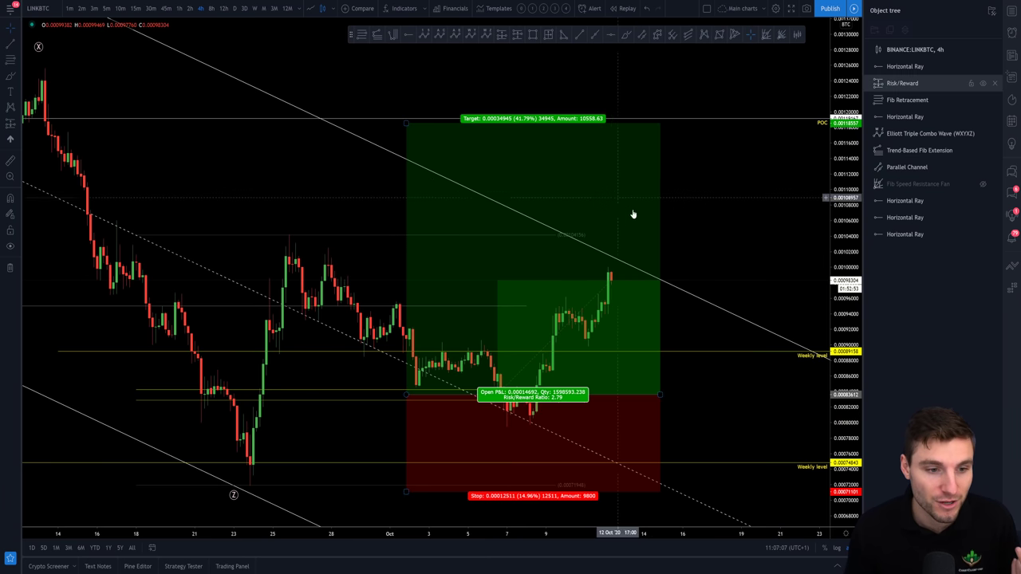
Step: Brush a path from the latest candle up to about 0.00100, down to the 0.00089 weekly level and back up to about 0.00111
scroll(631, 212, down, 5)
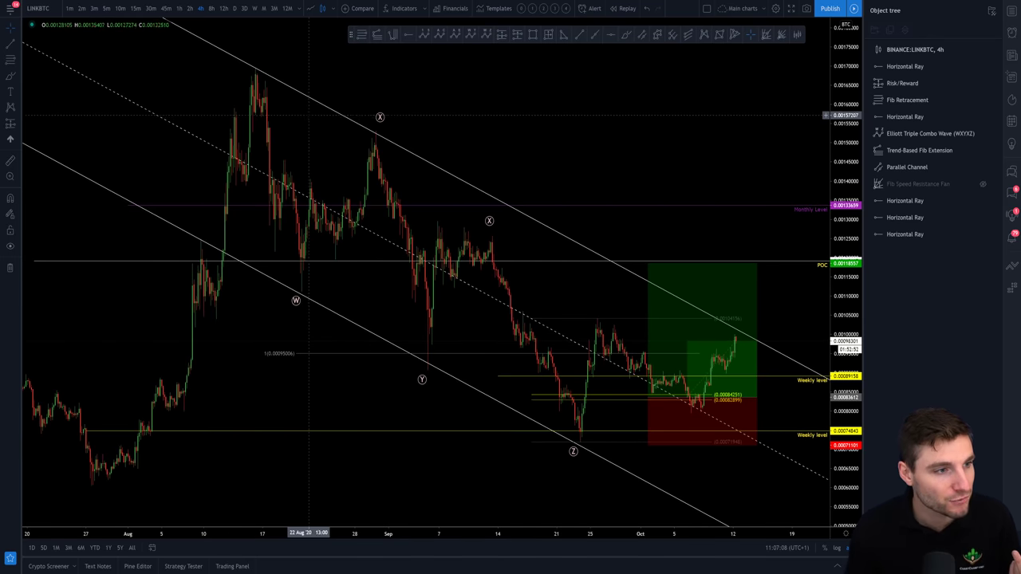
scroll(310, 117, up, 3)
scroll(556, 250, up, 2)
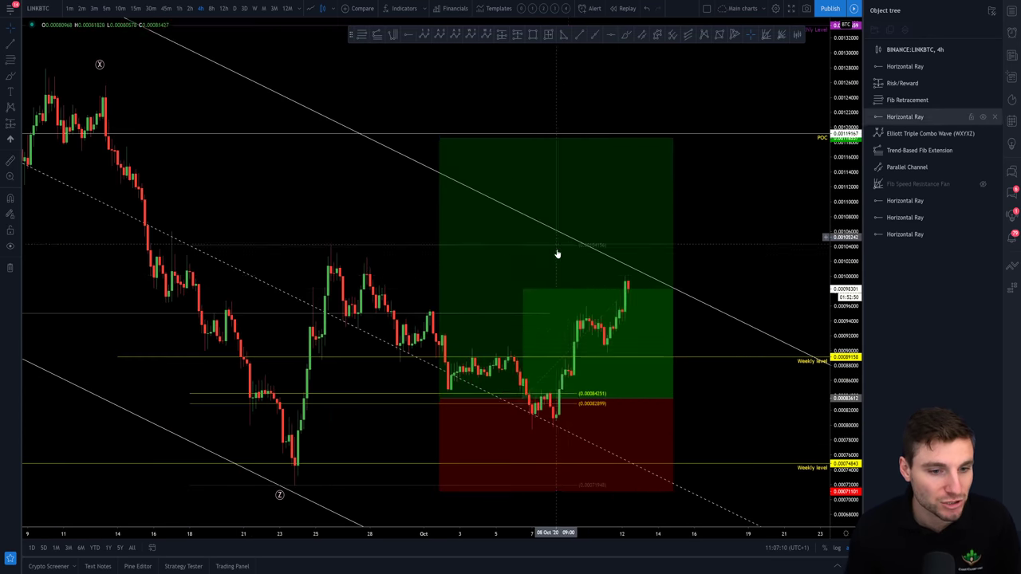
scroll(556, 250, up, 2)
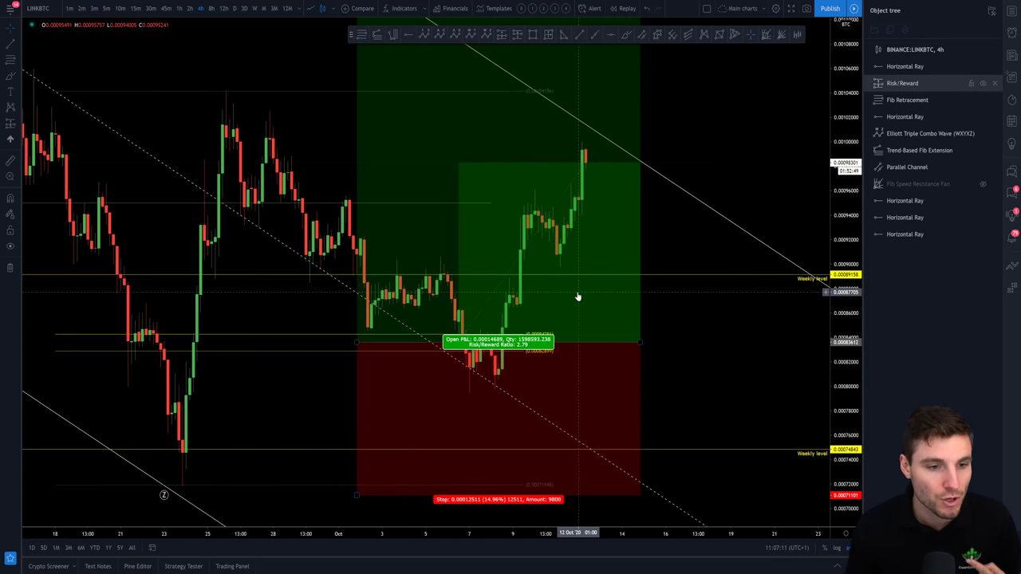
click(627, 35)
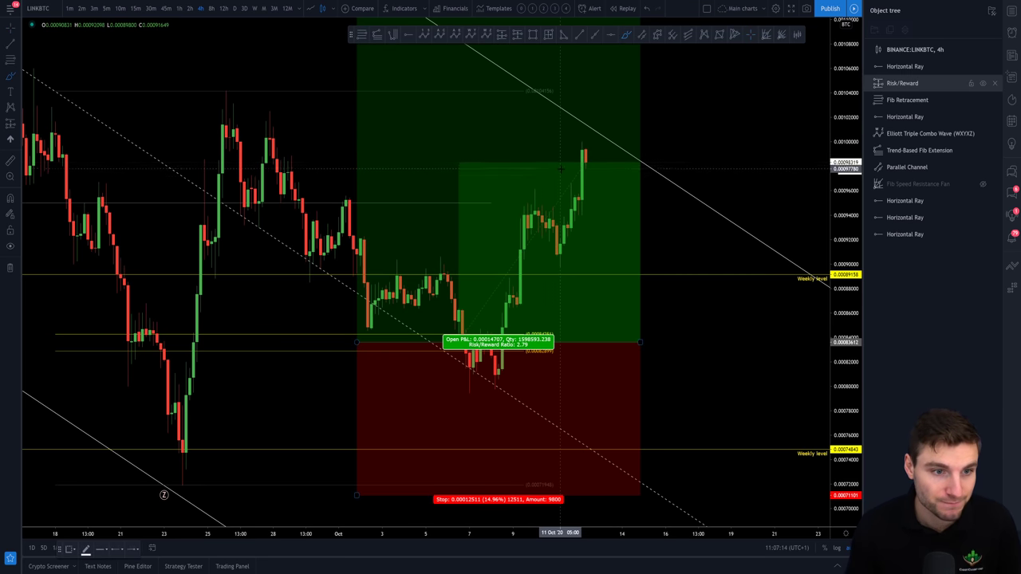
drag(586, 160, 600, 136)
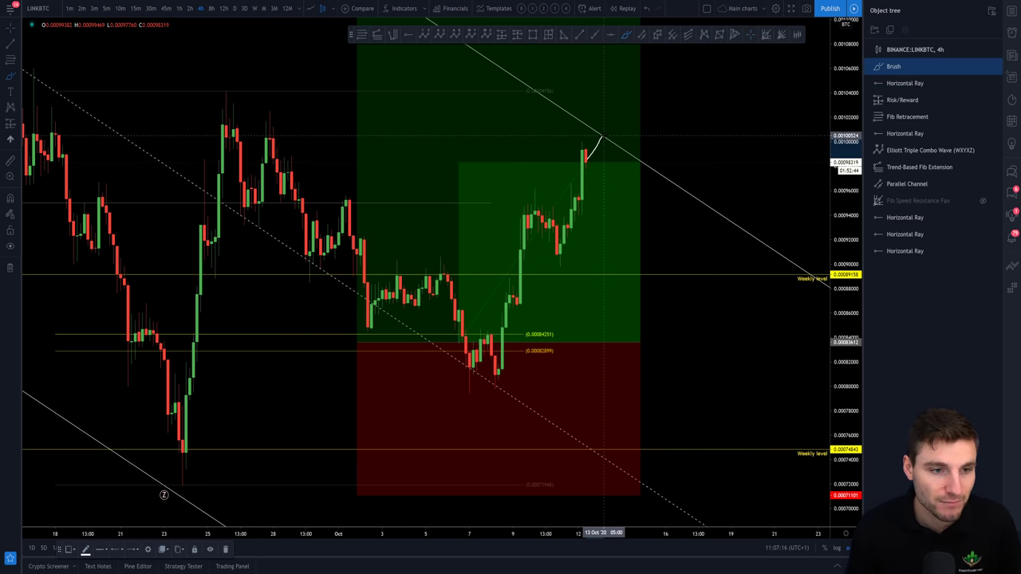
mouse_move(604, 136)
mouse_down()
mouse_move(642, 275)
mouse_move(689, 247)
mouse_move(772, 24)
mouse_up()
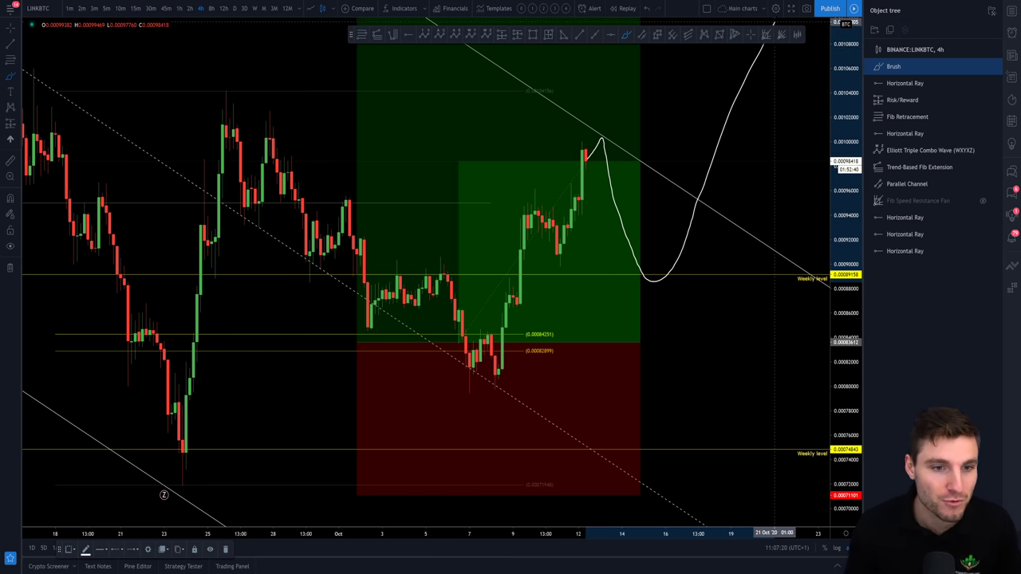
Step: Delete the freehand rebound path from the LINKBTC chart
drag(831, 215, 831, 239)
right_click(791, 186)
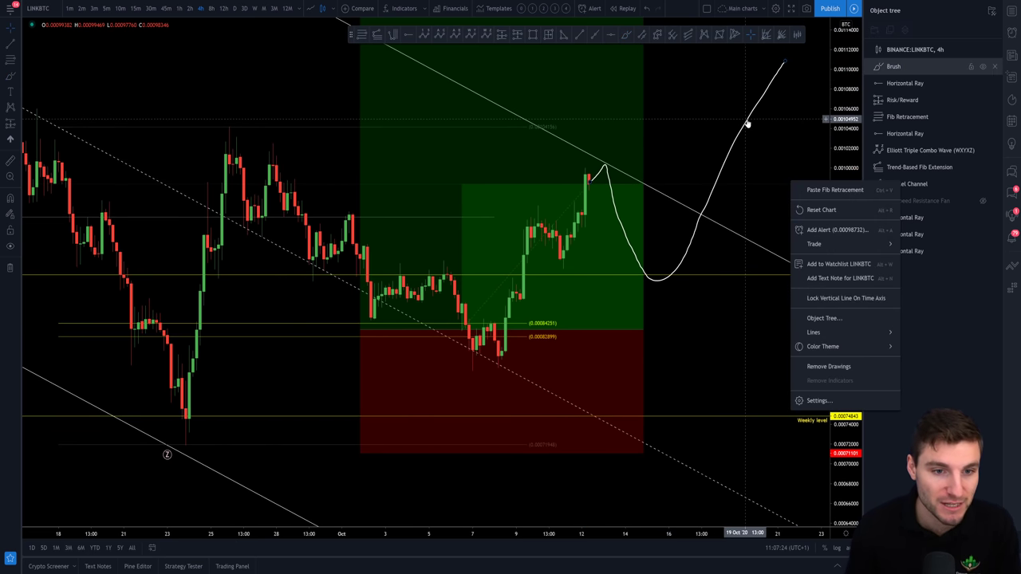
key(Delete)
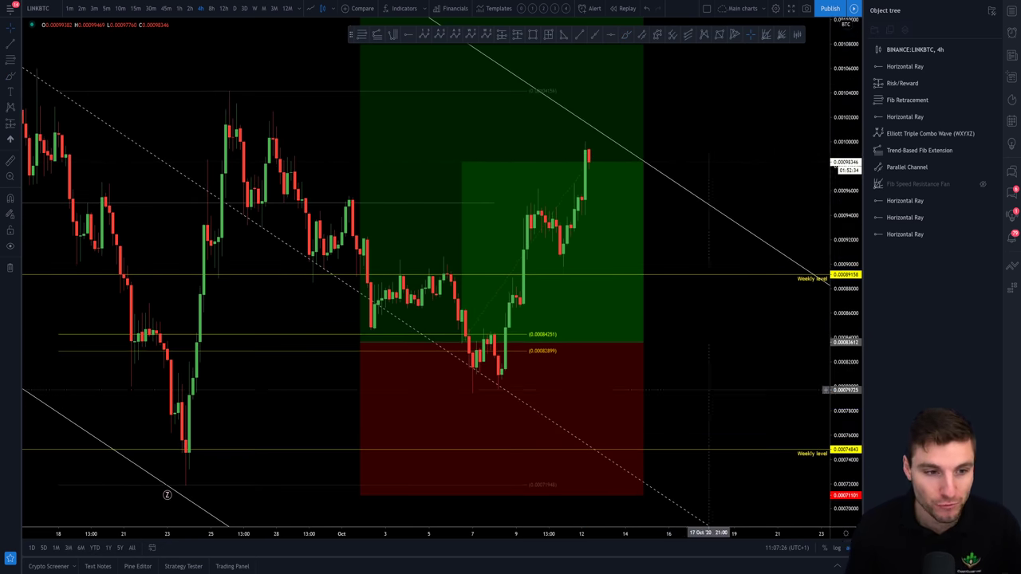
Step: Study the long near the channel's upper line, and revisit the early October LINKBTC channel chart posted in Discord
scroll(723, 406, down, 2)
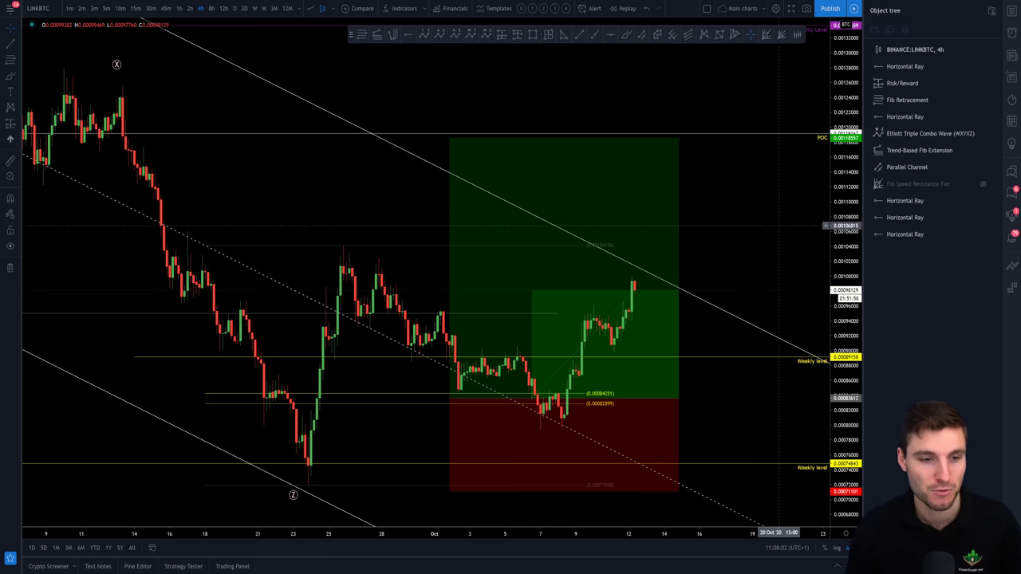
scroll(766, 270, up, 2)
drag(741, 265, 762, 264)
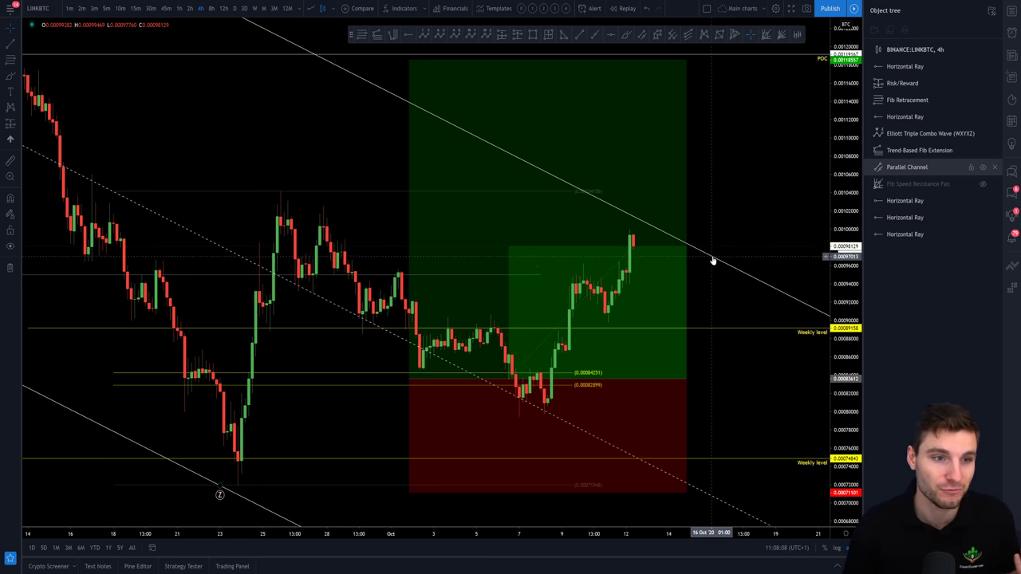
drag(741, 360, 773, 360)
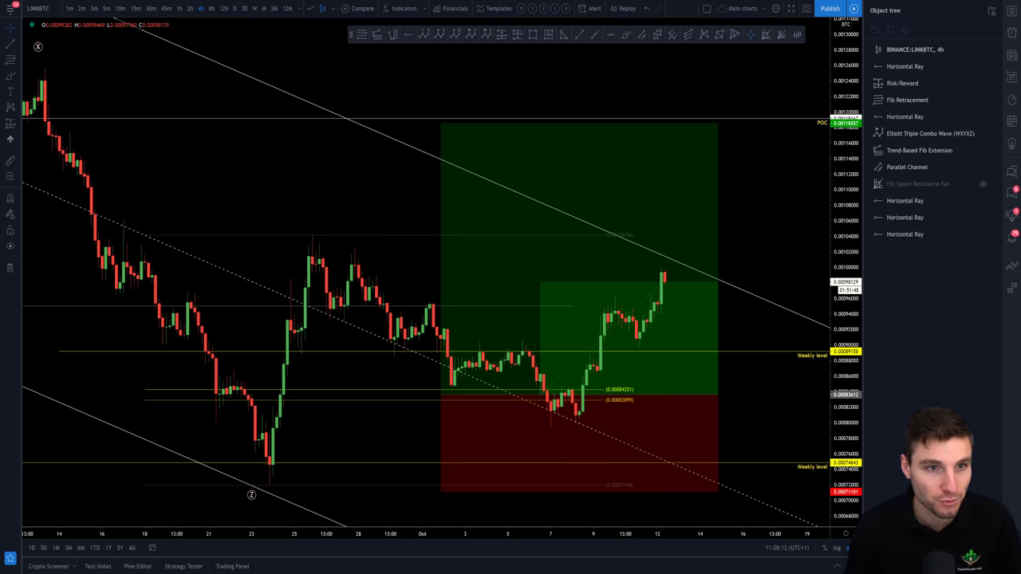
key(alt+Tab)
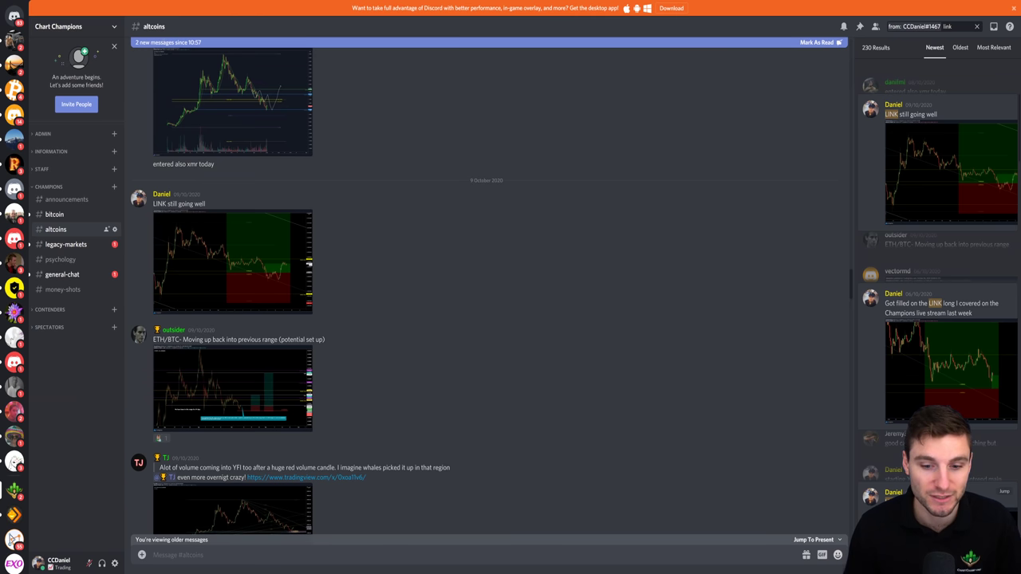
click(231, 509)
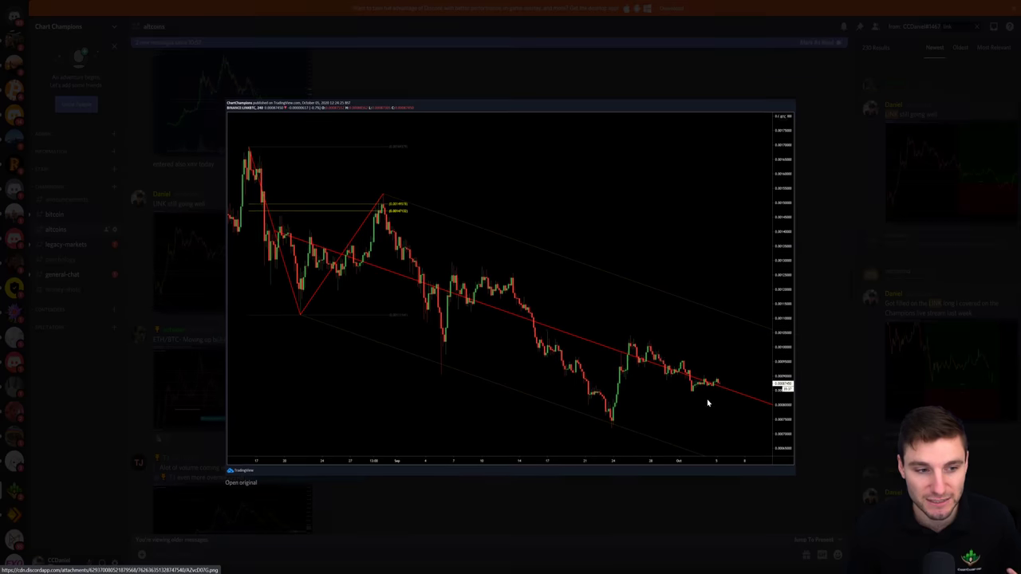
click(817, 312)
key(alt+Tab)
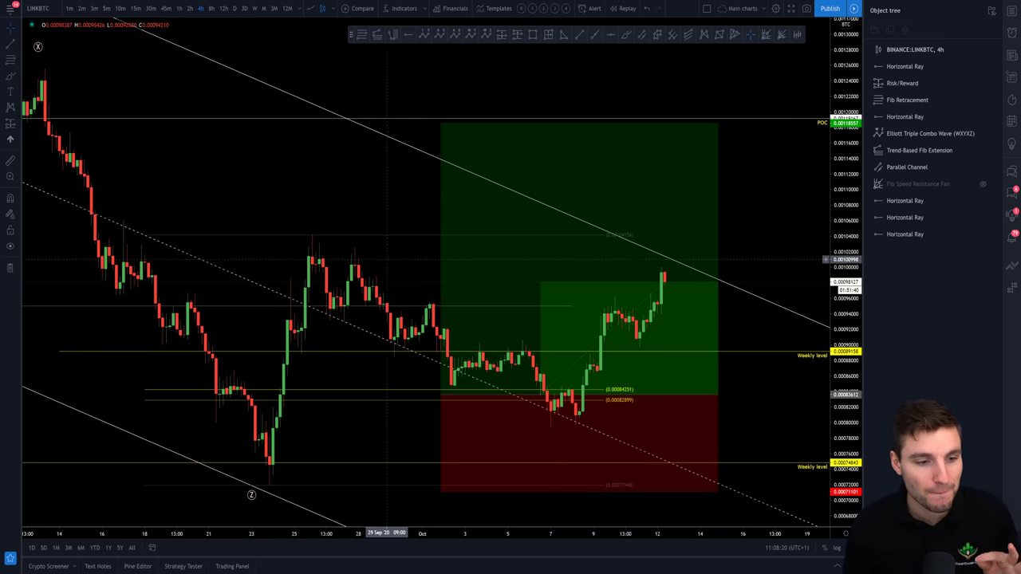
Step: Inspect the long's entry around the channel's dashed midline and the 0.00084251 and 0.00082899 Fibonacci levels
click(527, 363)
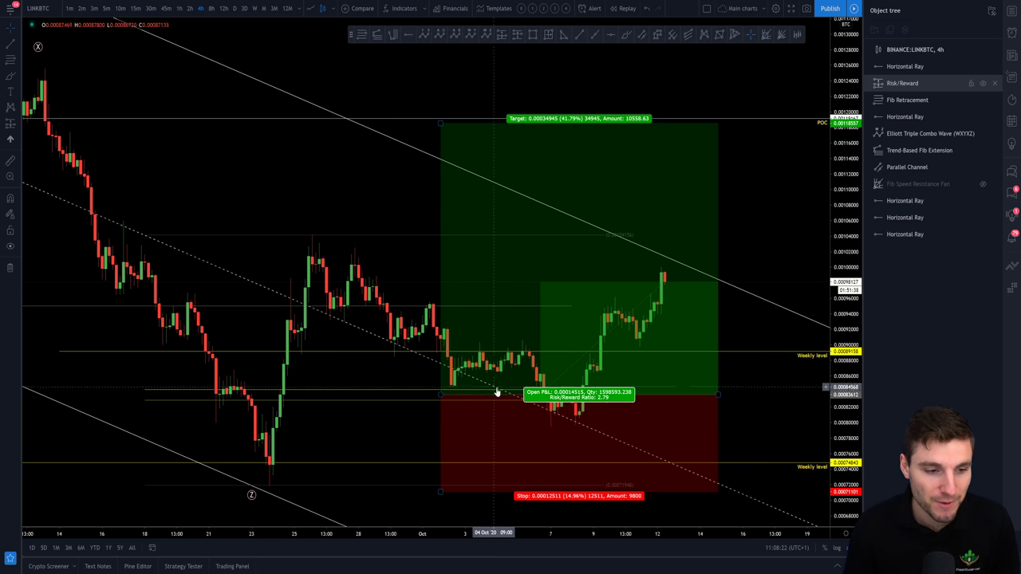
click(754, 439)
click(514, 407)
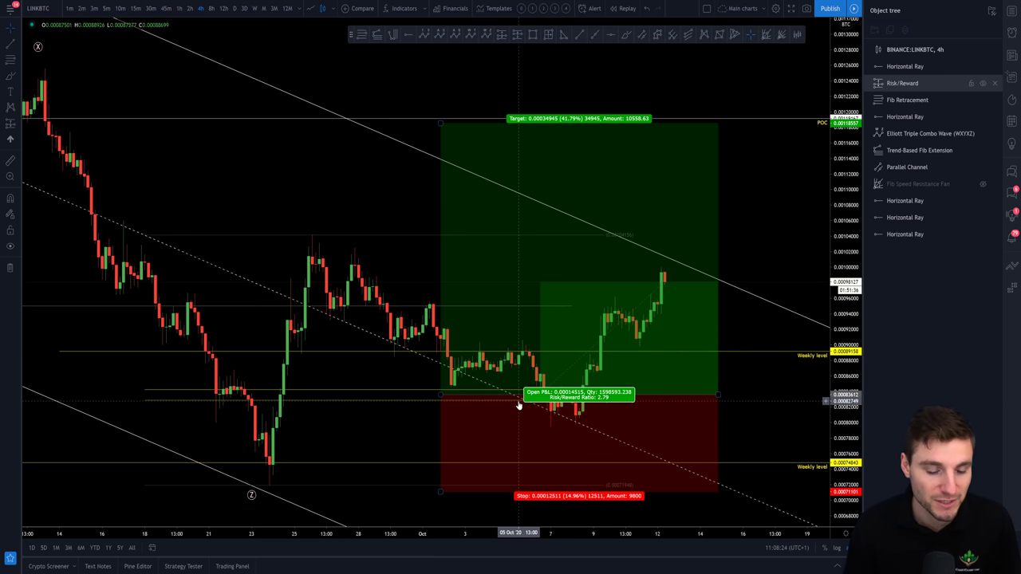
Step: Examine the price action at the long's entry near the channel's dashed midline and the candles that followed it
click(358, 384)
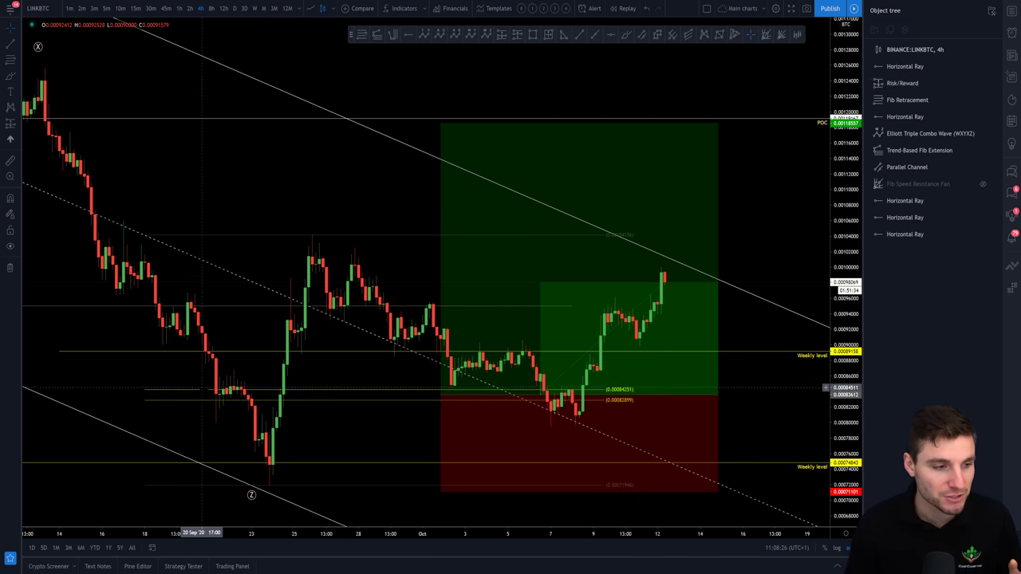
click(550, 401)
click(741, 404)
scroll(741, 403, up, 4)
click(500, 355)
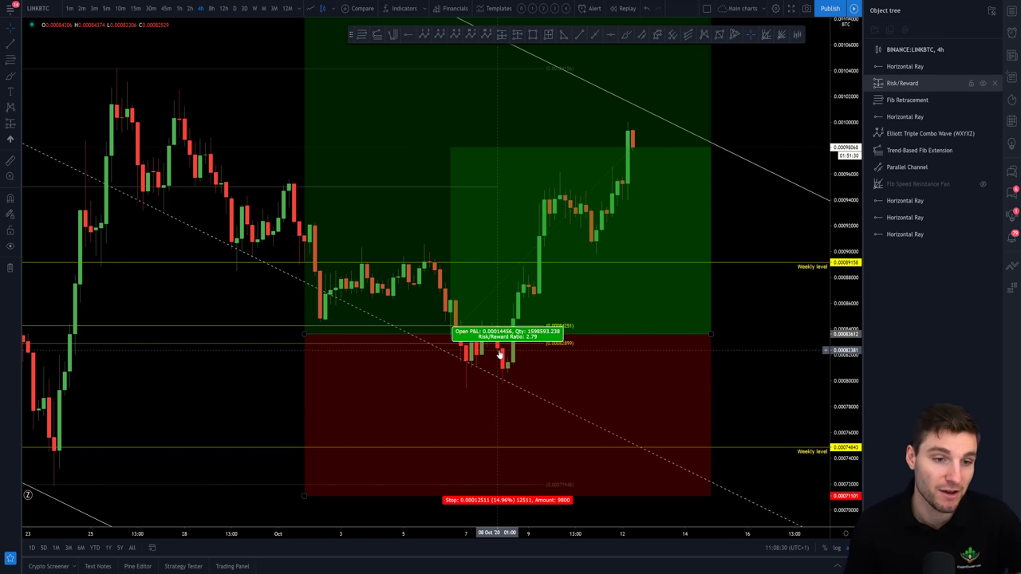
click(722, 331)
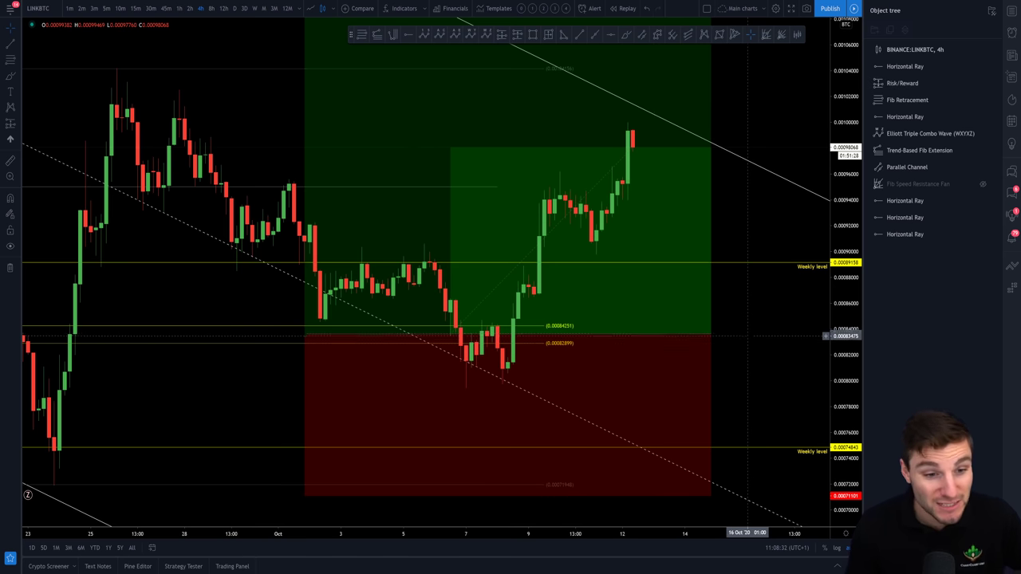
Step: Review the wider descending channel and how the latest candles approach its upper line inside the long's target zone
scroll(765, 370, down, 3)
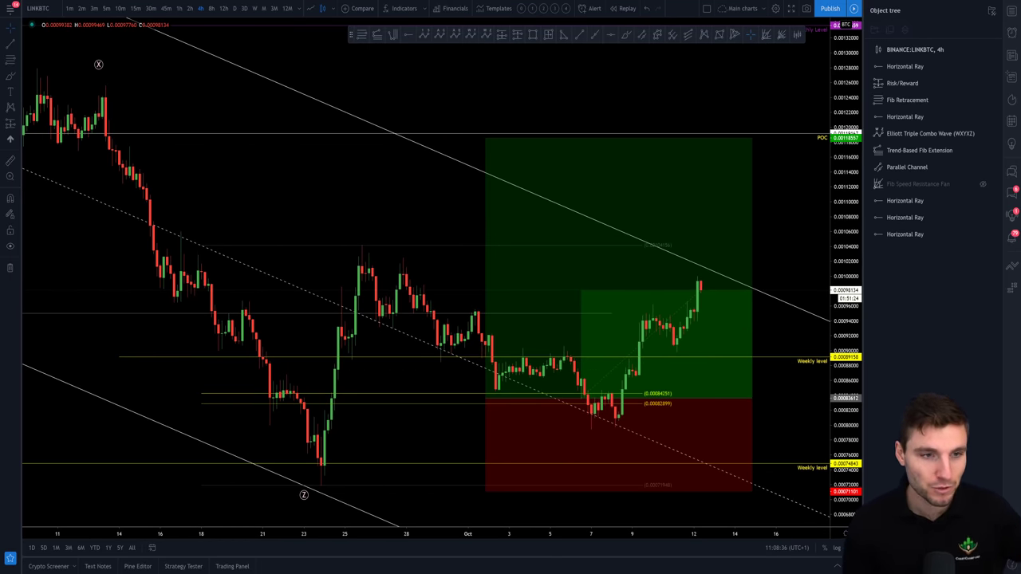
scroll(798, 264, down, 3)
scroll(797, 267, up, 2)
scroll(826, 272, down, 1)
scroll(826, 272, up, 1)
drag(825, 272, 788, 272)
click(609, 252)
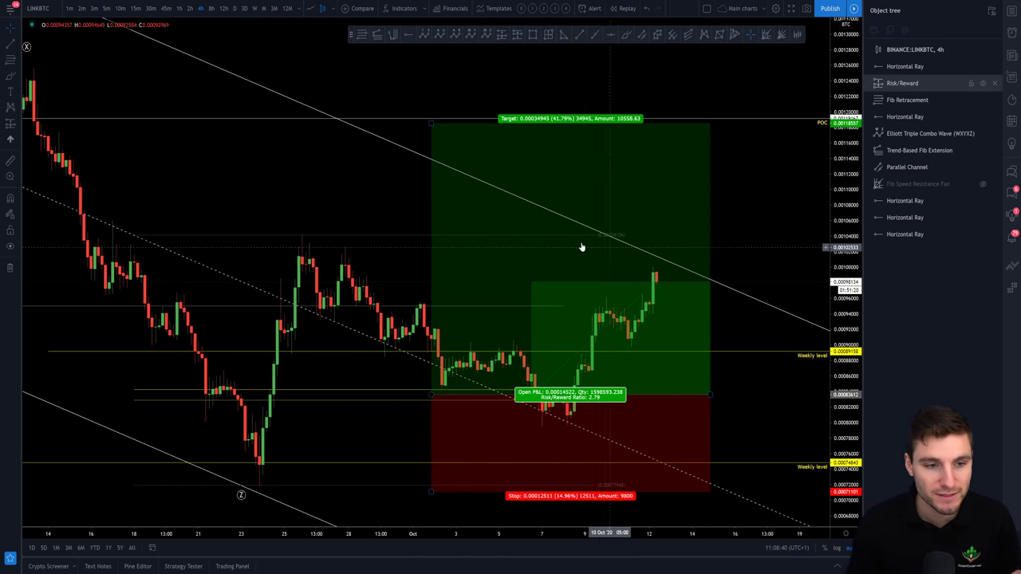
click(343, 231)
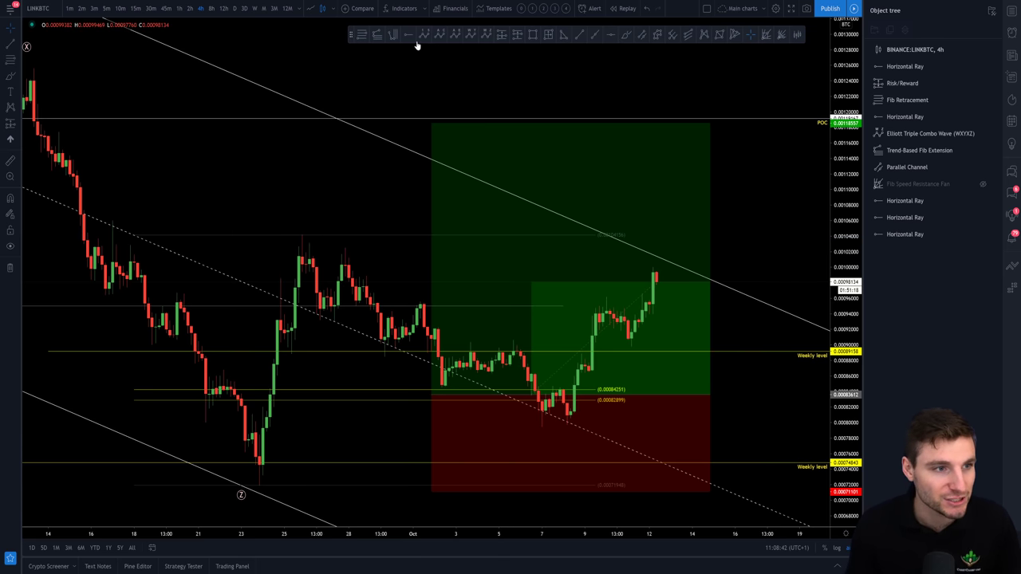
Step: Draw a rectangle over the channel's upper line between about 0.00105 and 0.00099, and brush a path spiking above it and falling to about 0.00090
click(532, 35)
click(617, 226)
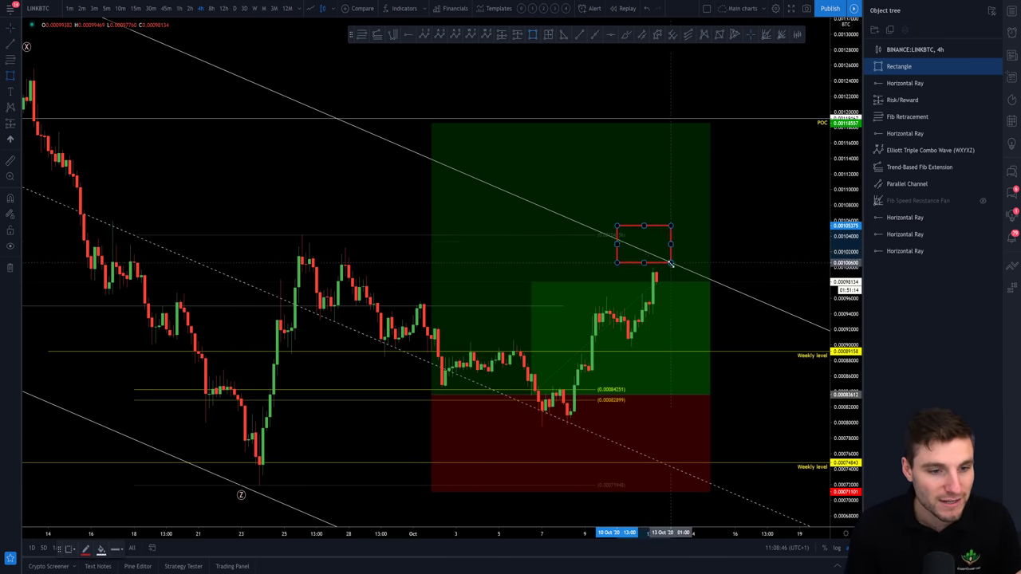
click(702, 271)
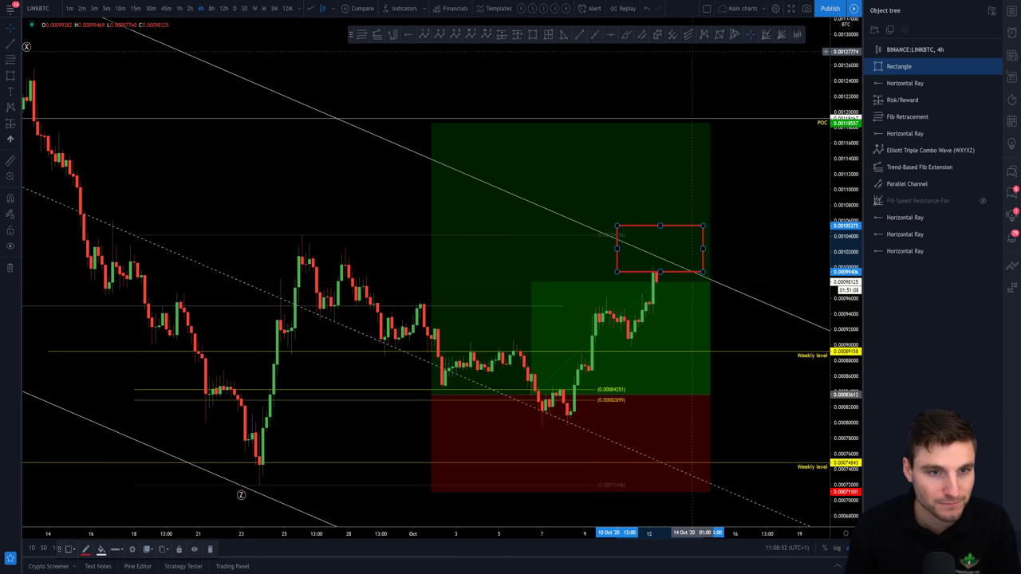
click(626, 34)
mouse_move(656, 280)
mouse_down()
mouse_move(684, 213)
mouse_move(720, 347)
mouse_up()
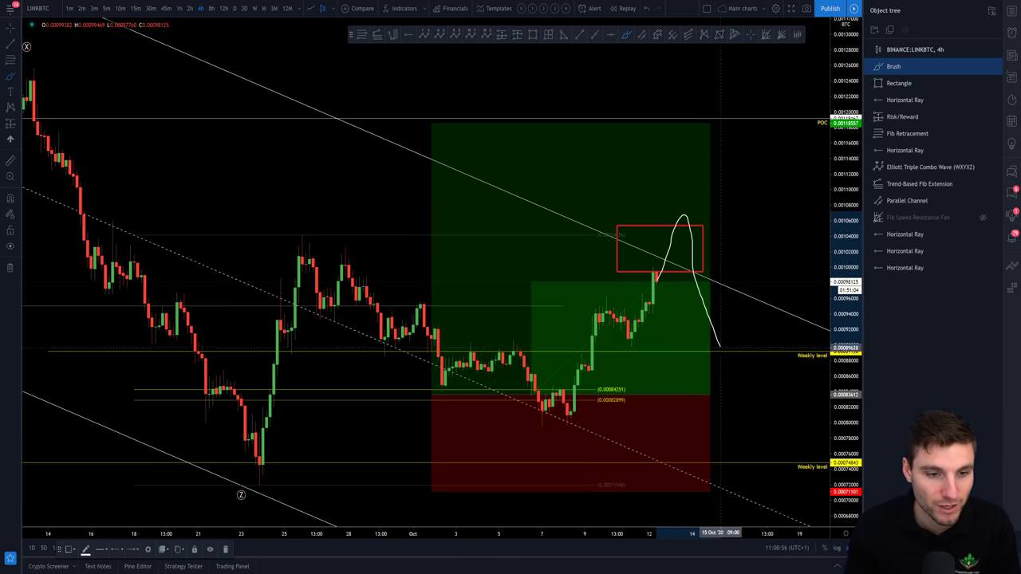
Step: Undo the brushed spike path and delete the rectangle on the channel's upper line
key(ctrl+z)
click(703, 248)
key(Delete)
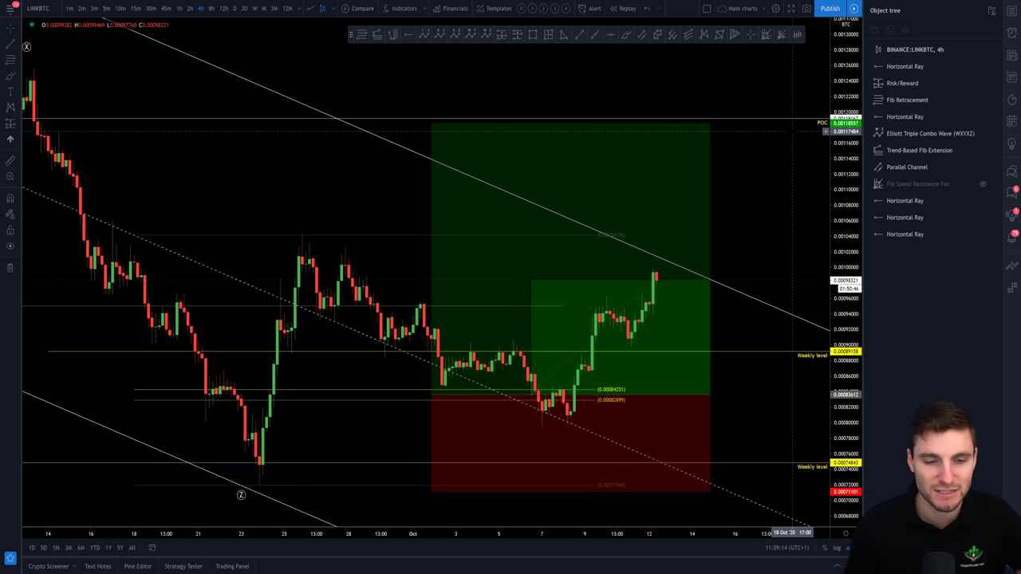
Step: Brush a breakout path from about 0.00106 above the channel past the POC line to about 0.00124, and delete it
click(663, 130)
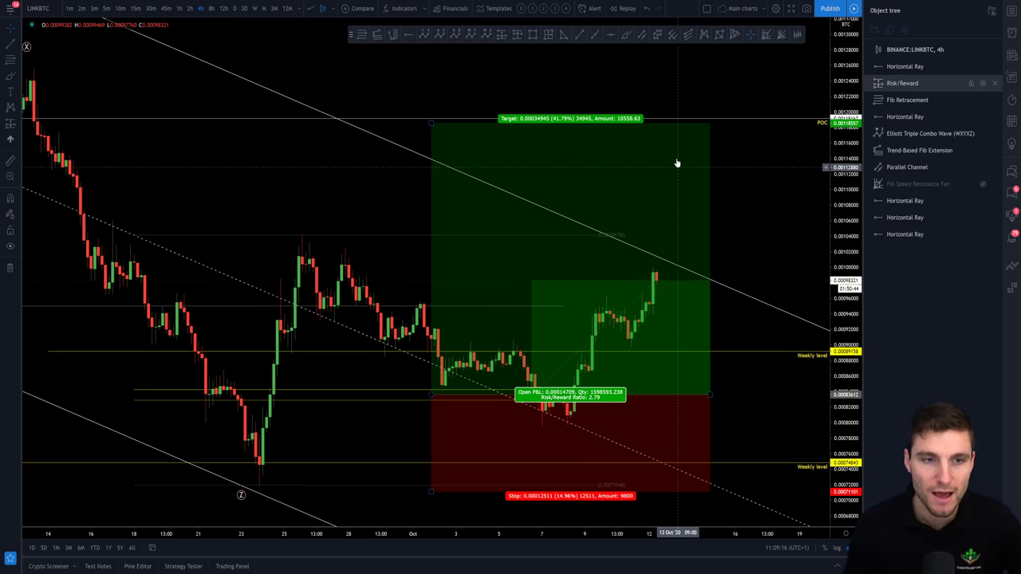
click(626, 34)
mouse_move(674, 270)
mouse_down()
mouse_move(716, 126)
mouse_move(729, 139)
mouse_move(735, 196)
mouse_move(720, 104)
mouse_move(734, 125)
mouse_move(781, 81)
mouse_up()
key(Delete)
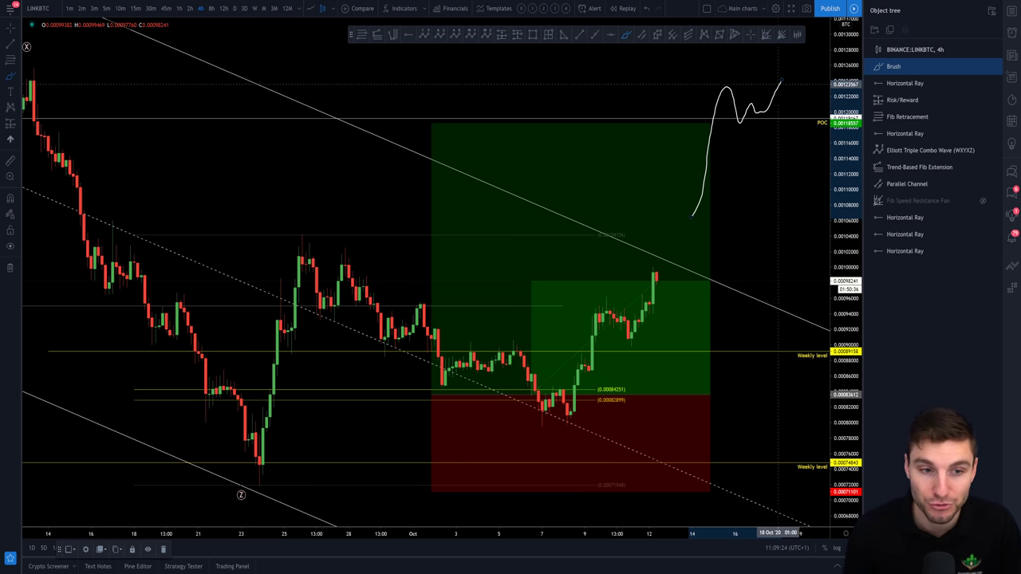
key(Delete)
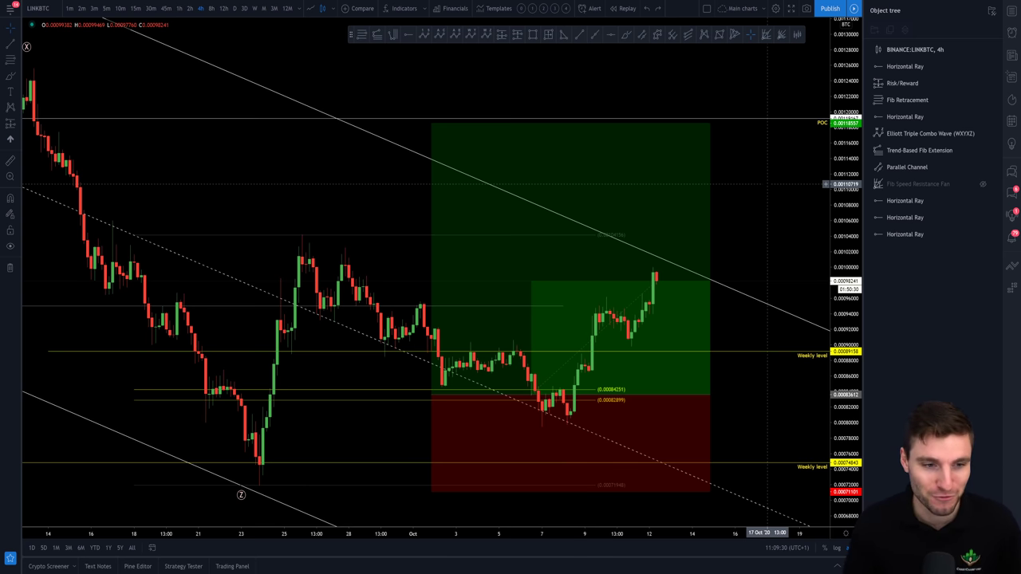
Step: Review the long against the channel's upper line, and check it against the LINKBTC chart image posted in Discord
scroll(706, 296, down, 3)
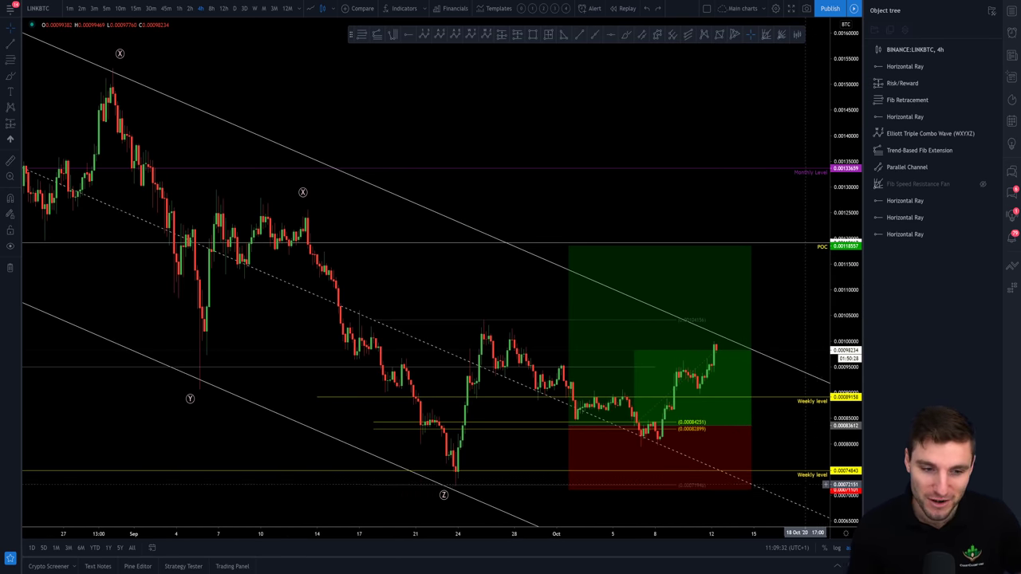
scroll(706, 296, up, 3)
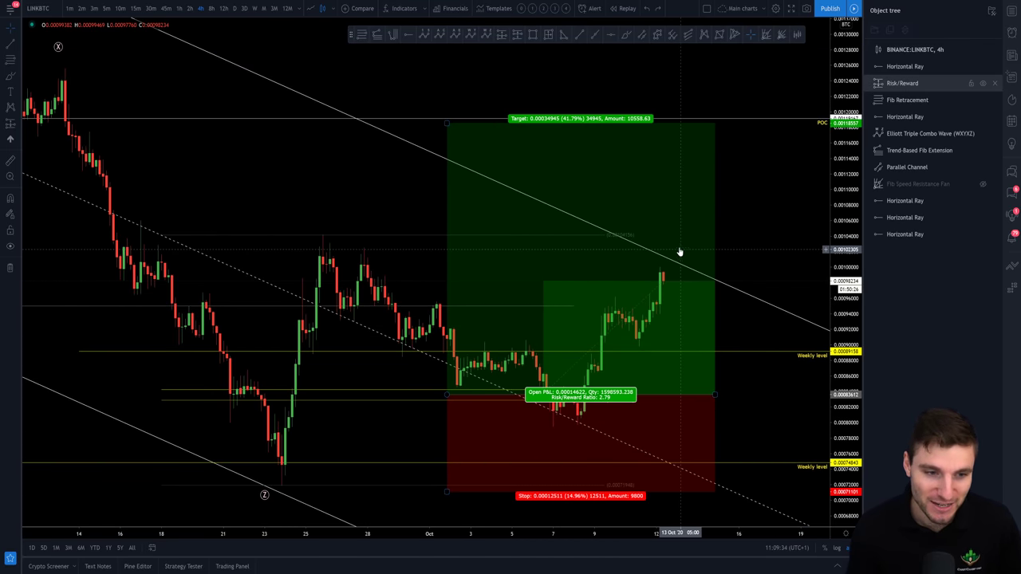
drag(768, 237, 806, 234)
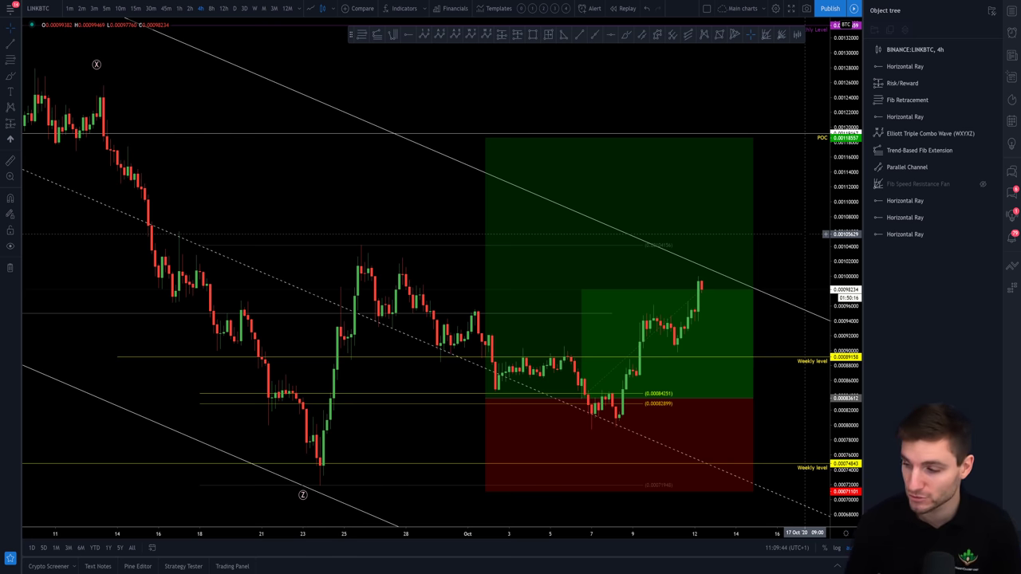
scroll(826, 234, up, 3)
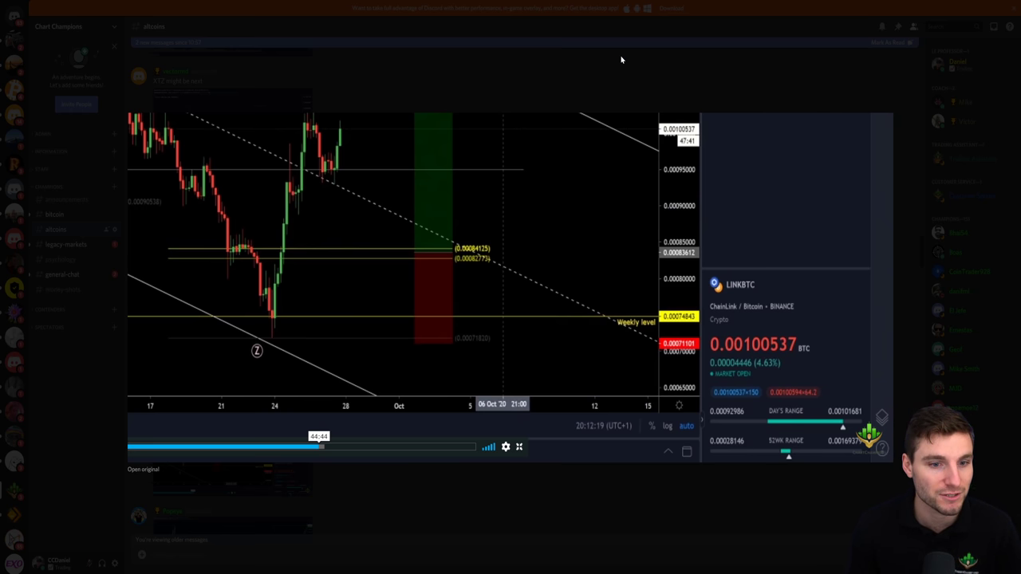
click(627, 87)
key(alt+Tab)
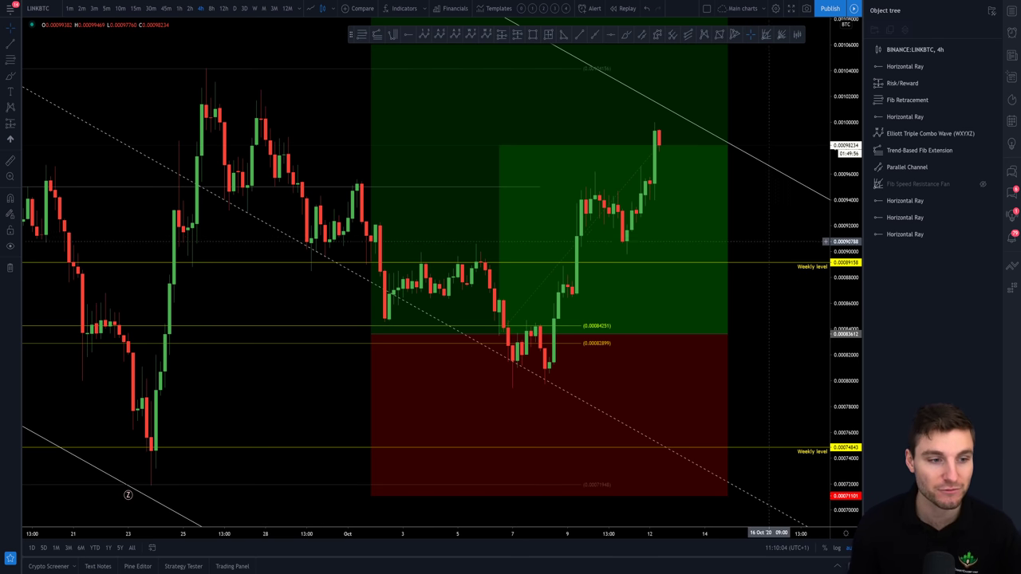
Step: Examine the candles around the long's entry at the 0.00084251 and 0.00082899 Fibonacci levels and the subsequent rally
scroll(774, 286, down, 2)
scroll(774, 286, up, 2)
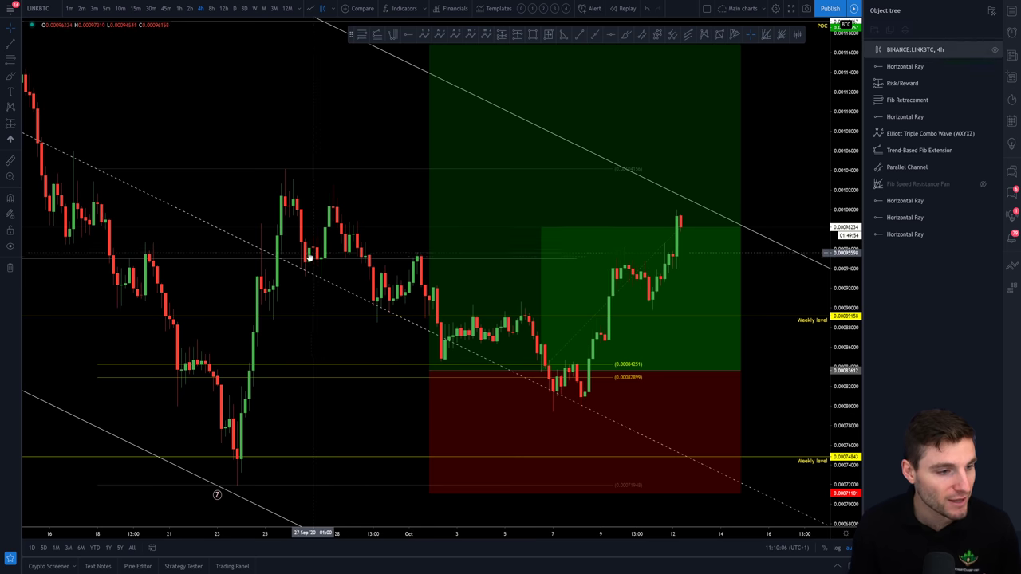
scroll(345, 316, up, 3)
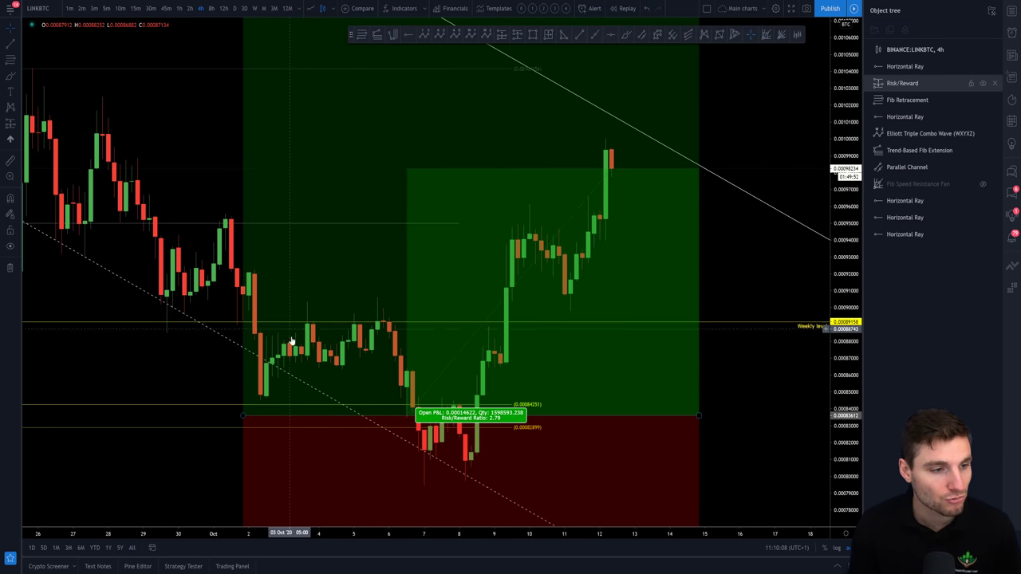
click(403, 317)
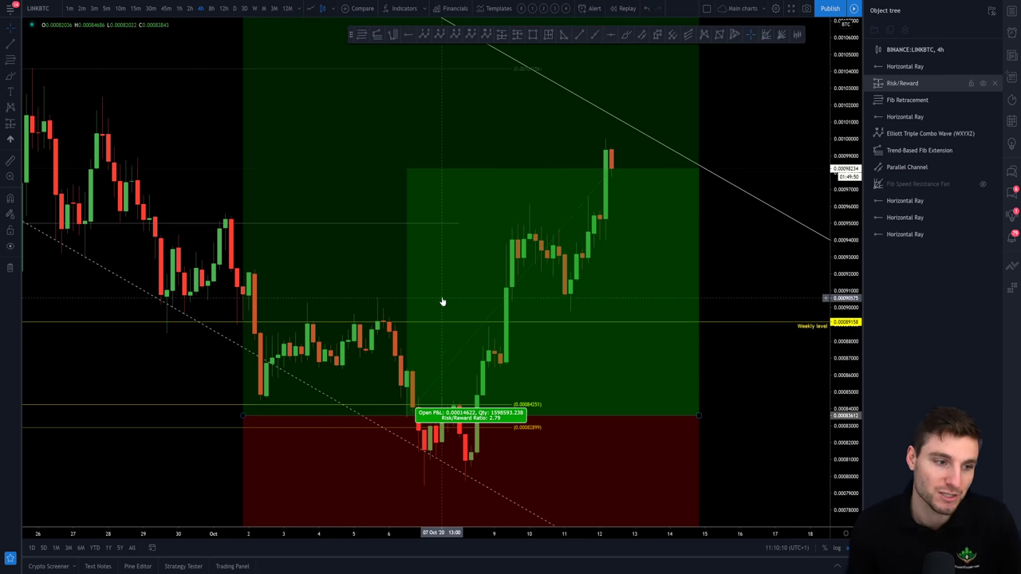
click(757, 275)
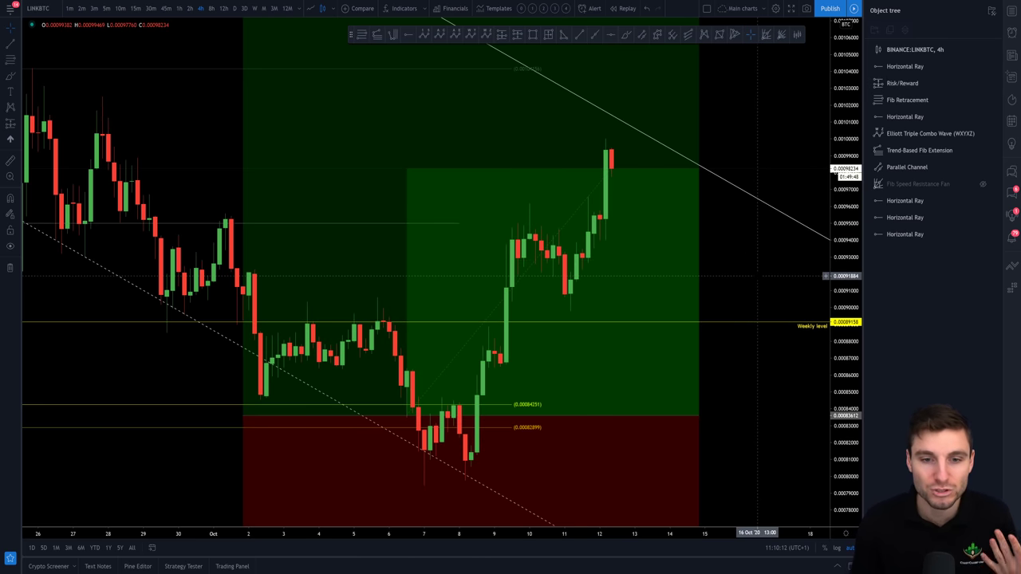
scroll(758, 275, down, 3)
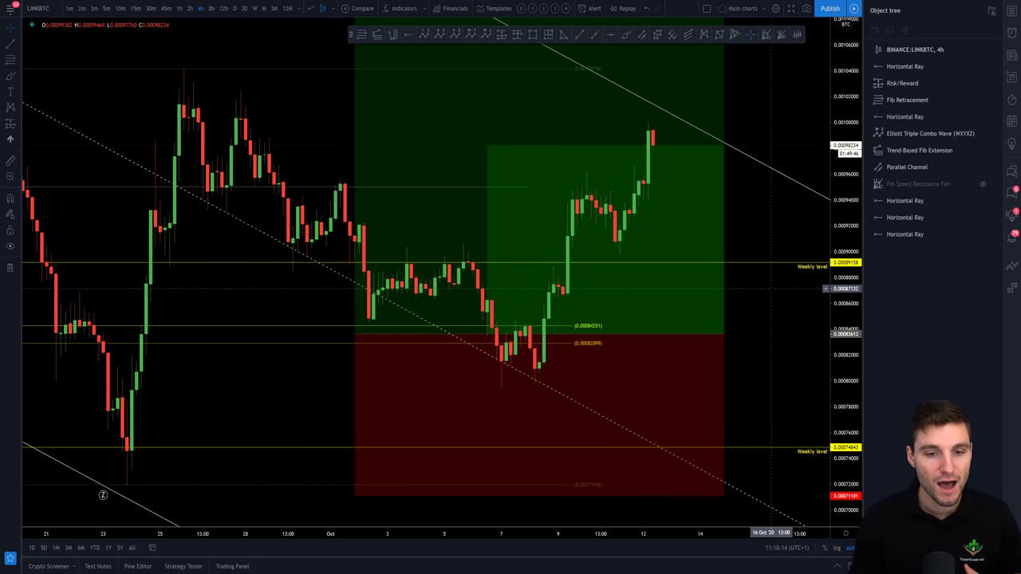
Step: Show the Fib Speed Resistance Fan, inspect its 0.618 line across the channel and at the long's entry, and hide the fan again
click(982, 184)
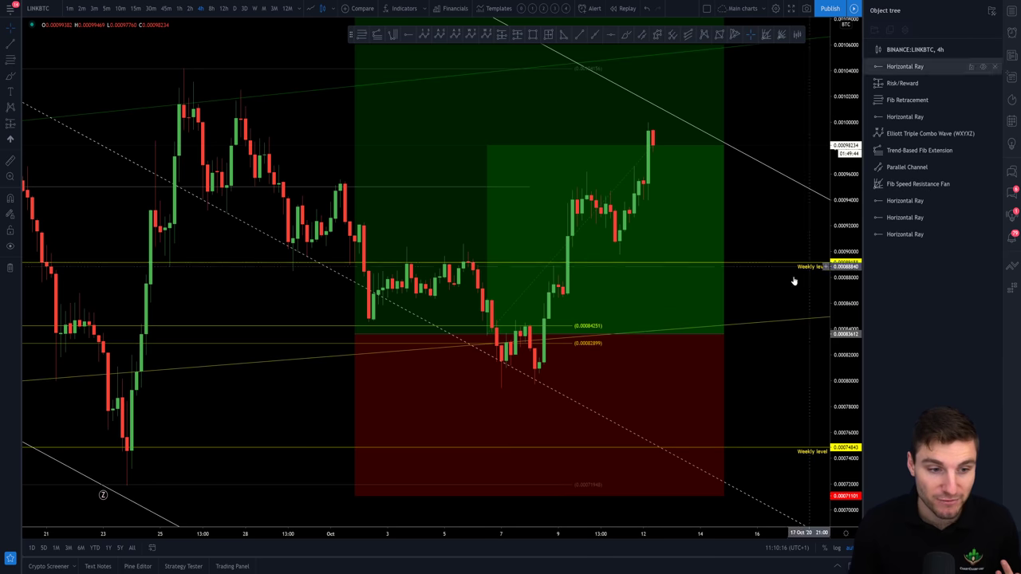
scroll(599, 463, down, 6)
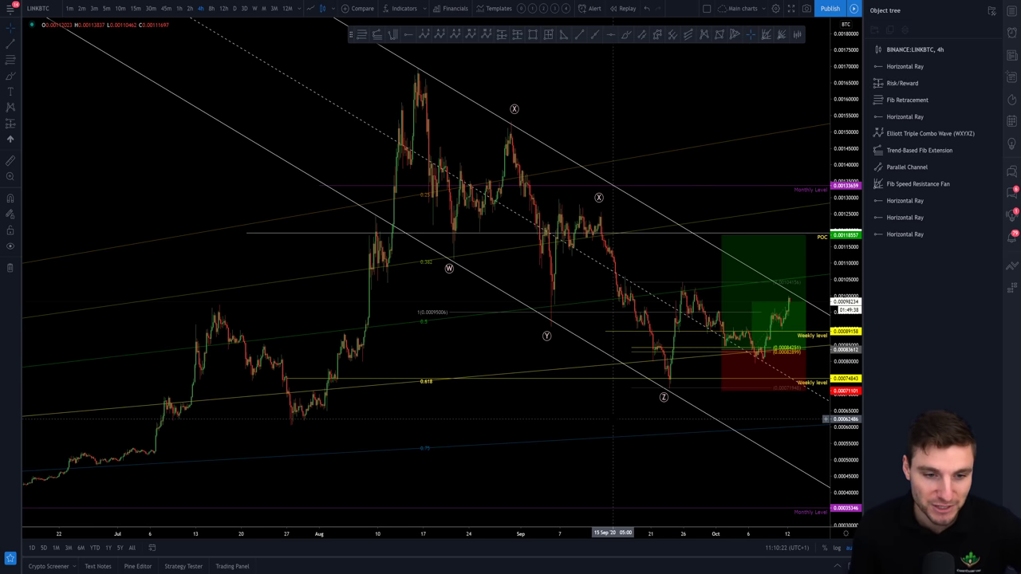
scroll(414, 384, up, 1)
scroll(479, 375, up, 1)
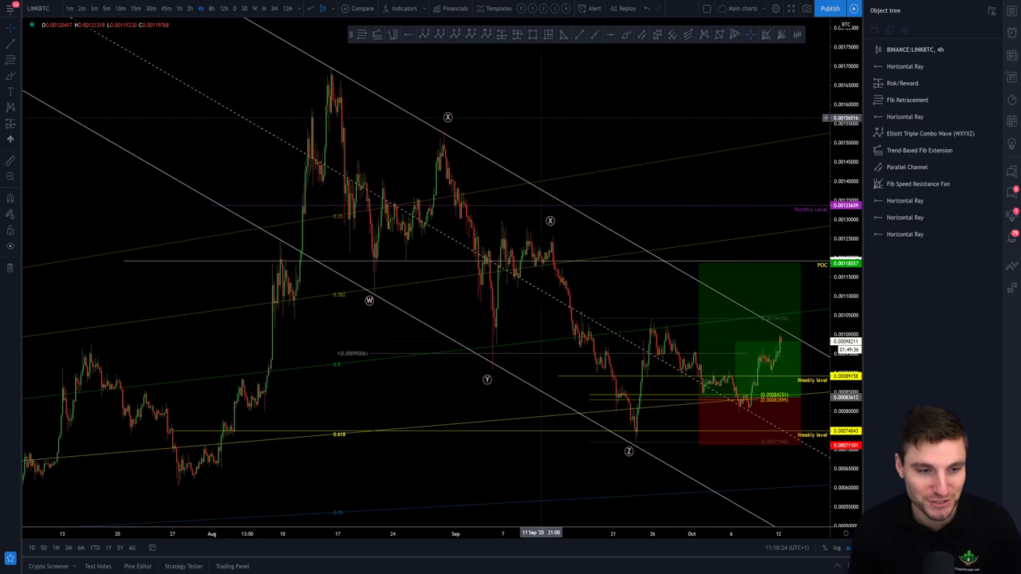
scroll(634, 346, up, 2)
scroll(634, 346, up, 1)
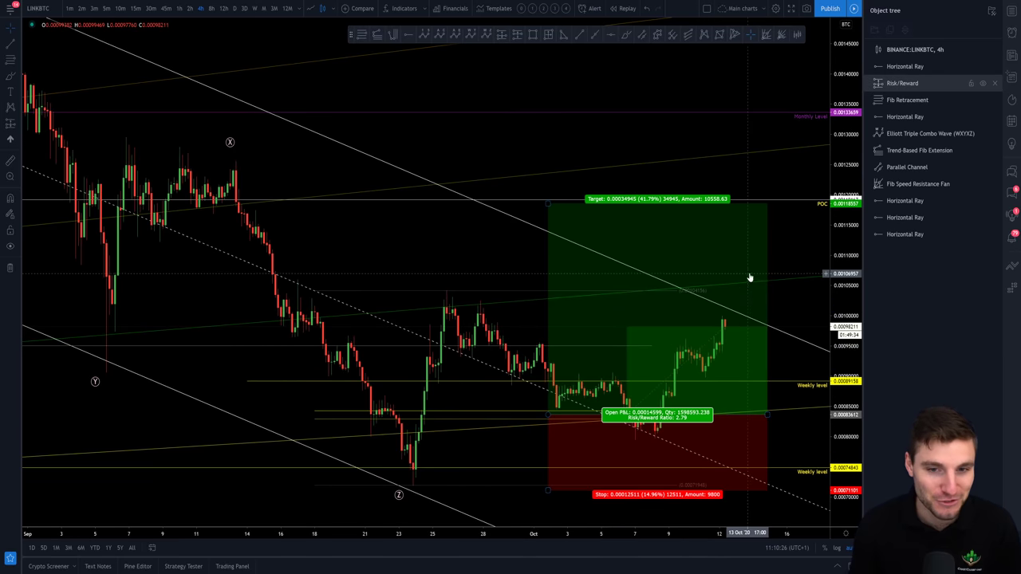
scroll(272, 447, down, 3)
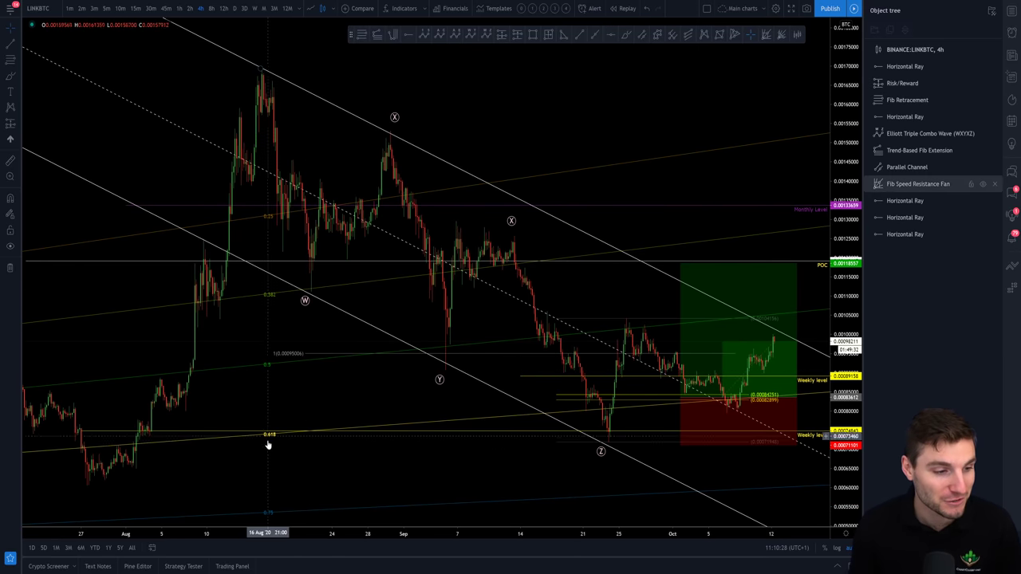
scroll(269, 445, up, 2)
click(983, 184)
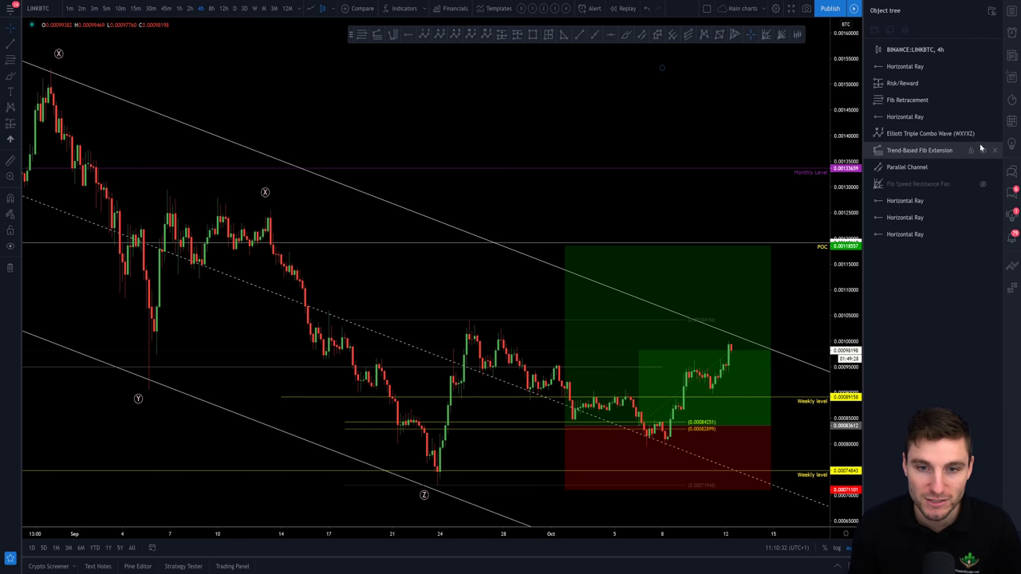
Step: Revisit the posted LINKBTC chart image in Discord's altcoins channel and compare it with the full descending channel on the live chart
scroll(790, 228, up, 3)
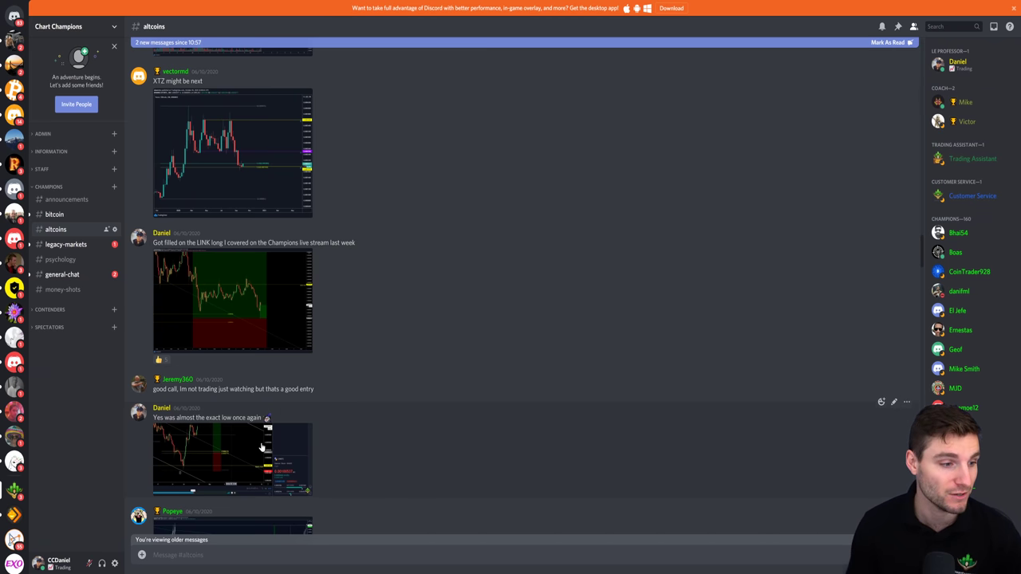
click(262, 446)
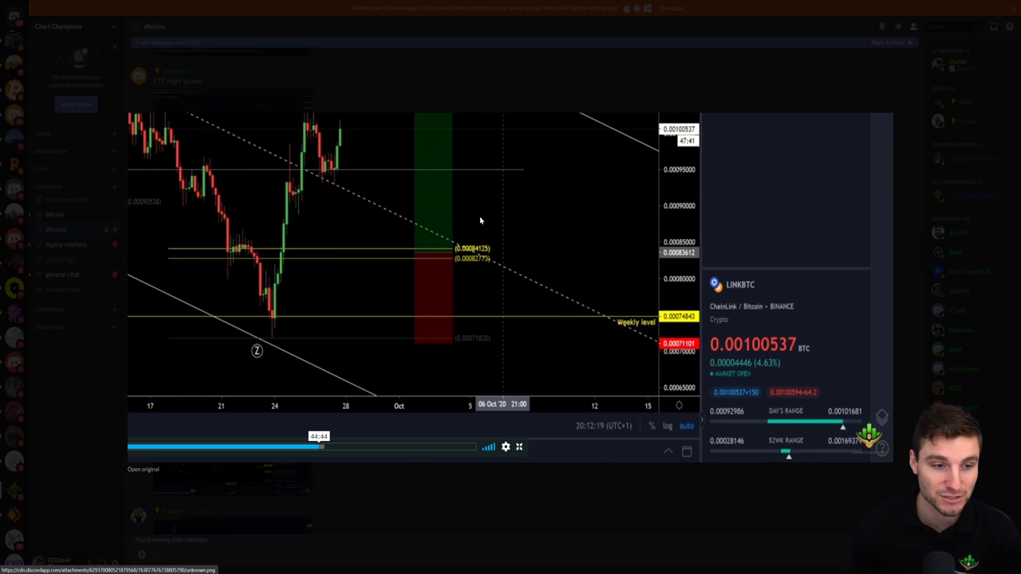
click(625, 533)
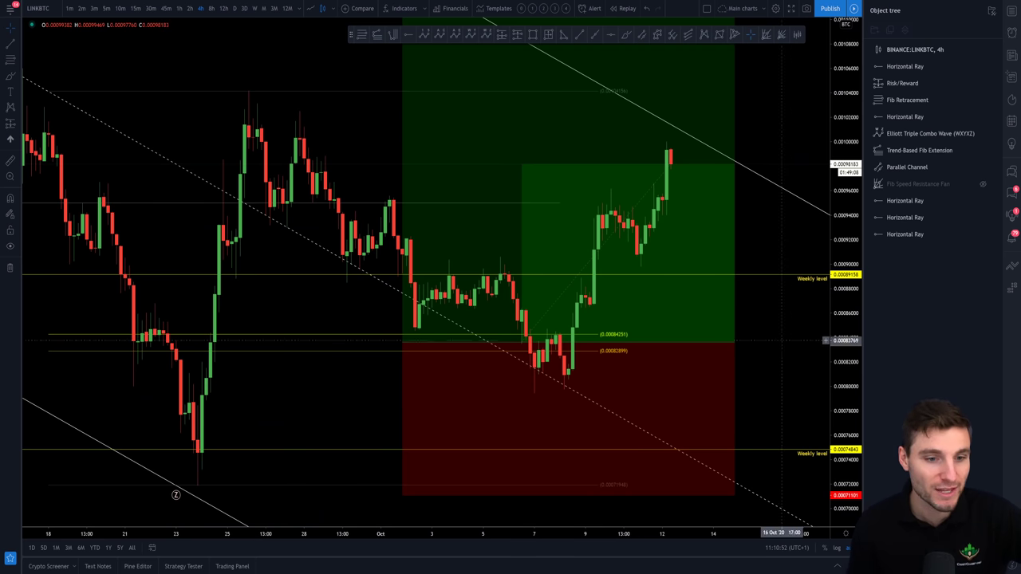
scroll(774, 309, down, 5)
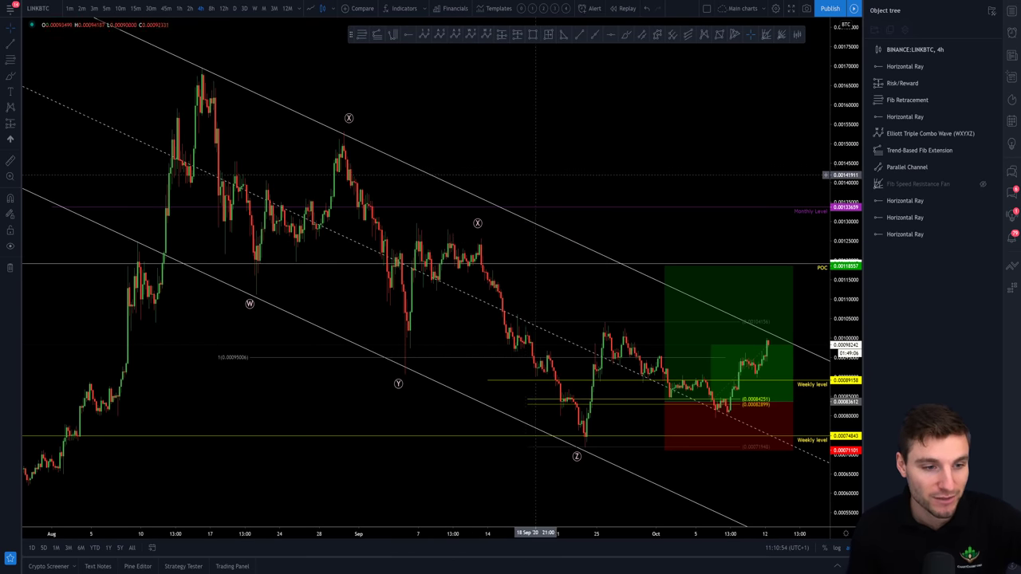
scroll(534, 175, down, 2)
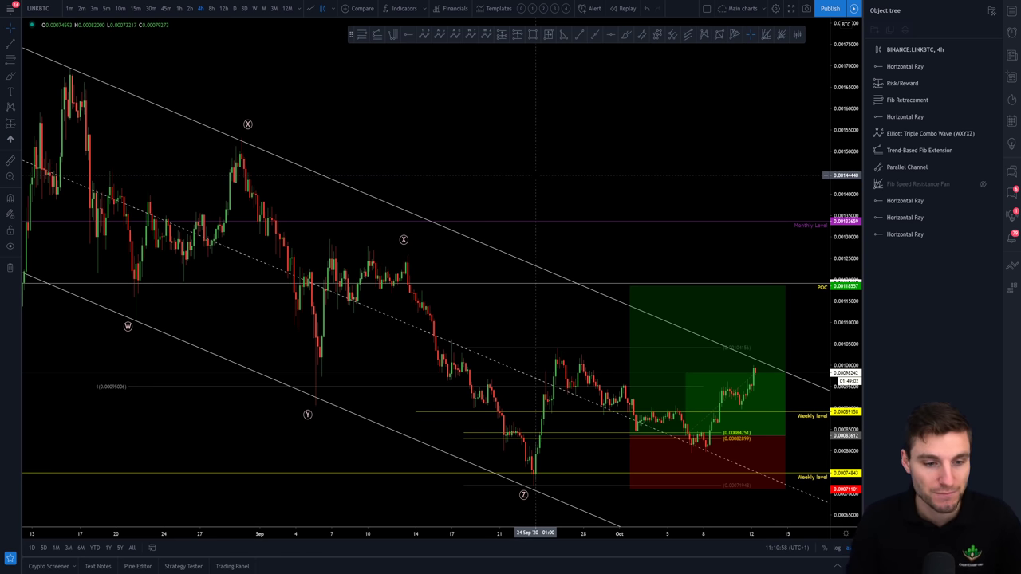
scroll(533, 201, up, 3)
scroll(742, 303, up, 2)
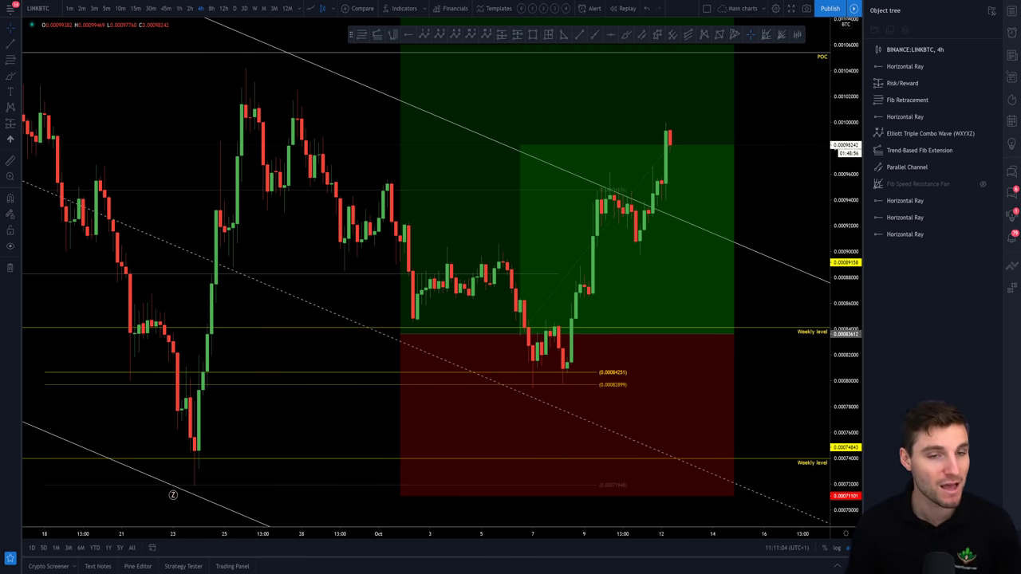
Step: Switch to Discord, open the psychology channel and exit full-screen view
key(alt+Tab)
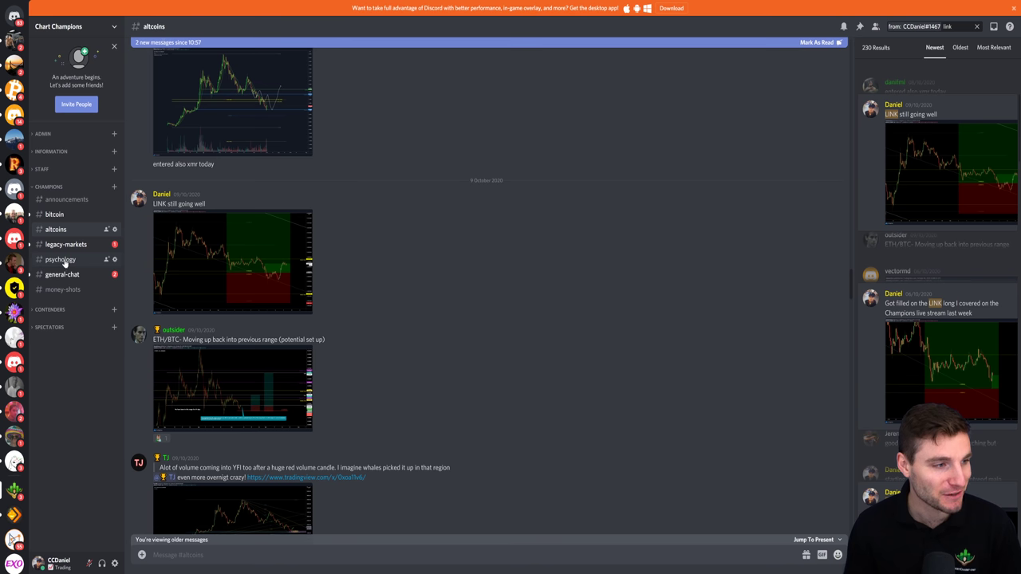
click(60, 260)
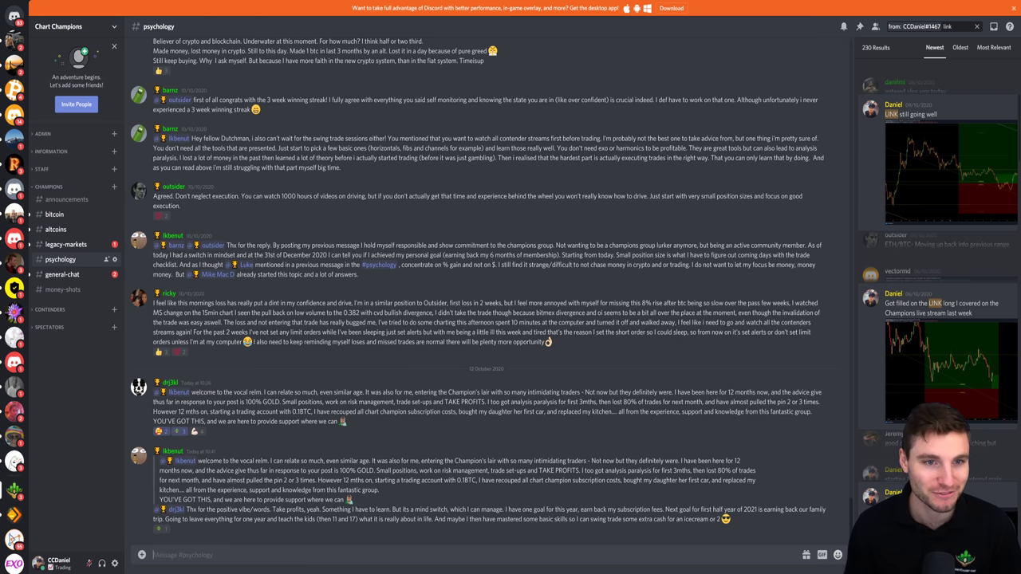
key(F11)
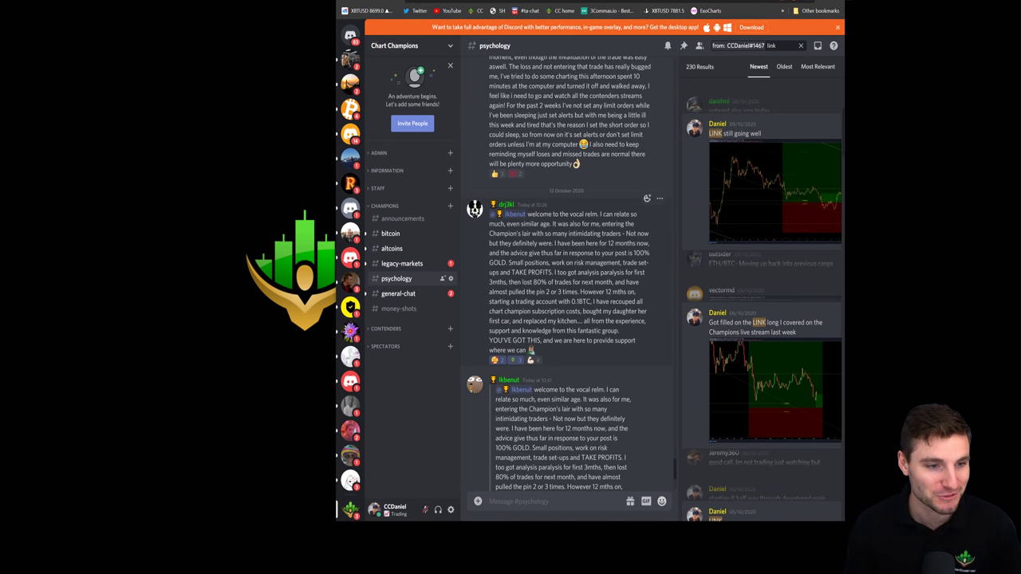